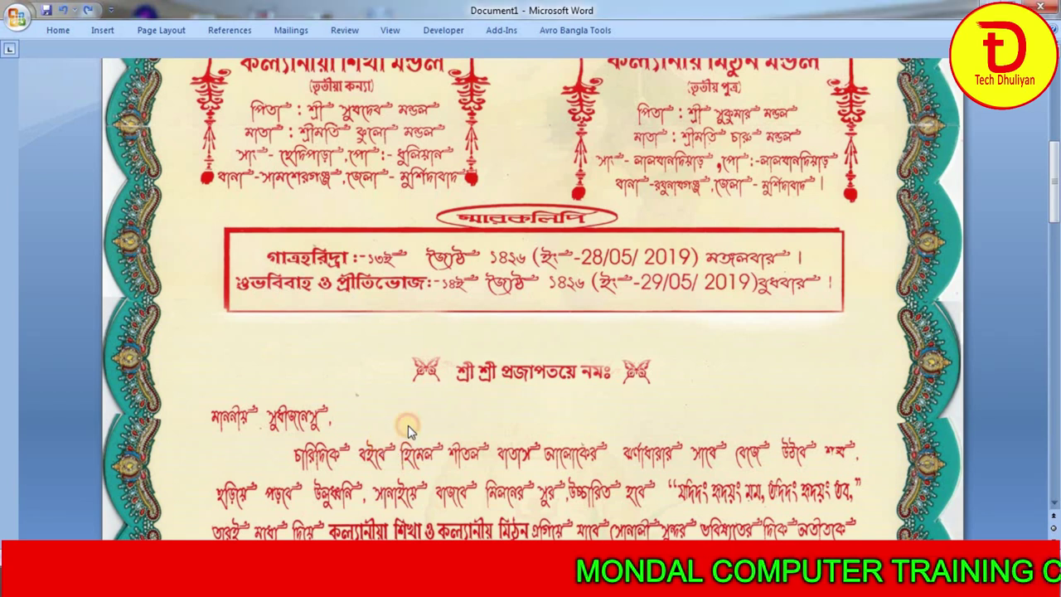
Scroll to the blank page after the card and keep the ribbon permanently expanded.
scroll(308, 433, "down", 3)
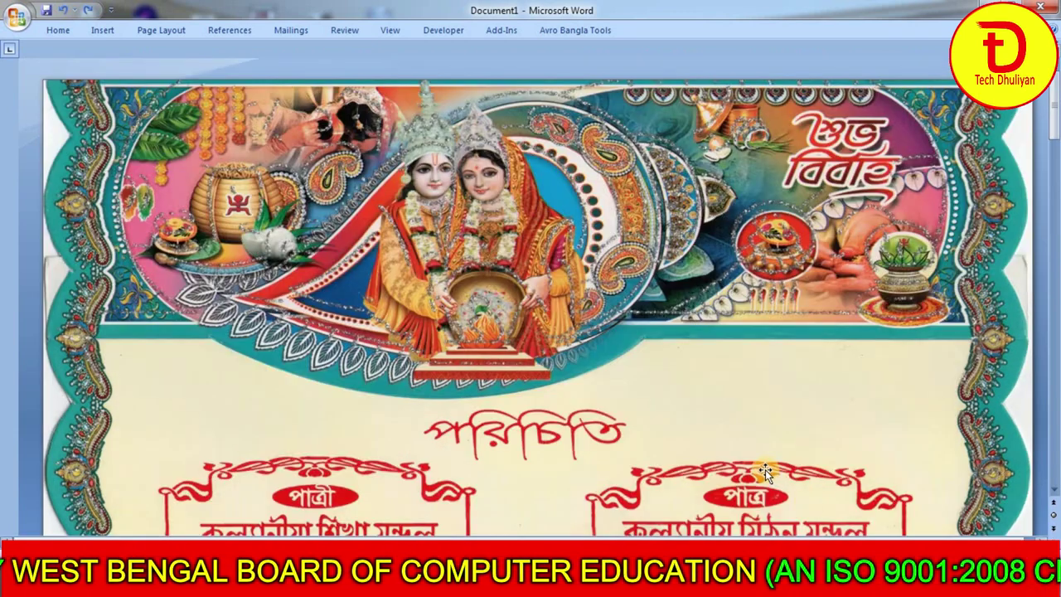
scroll(746, 469, "down", 5)
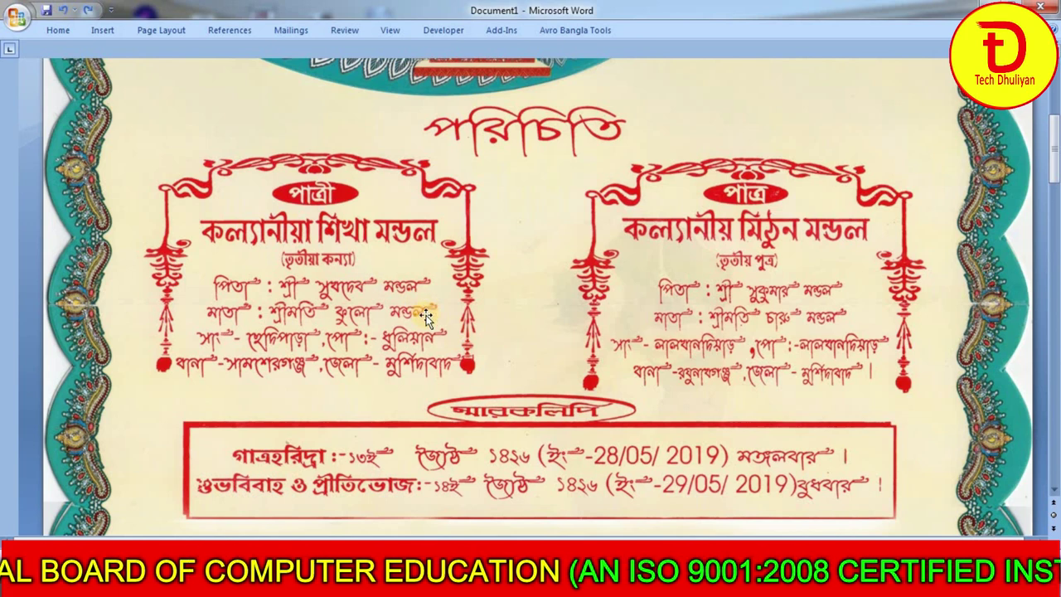
scroll(410, 315, "down", 3)
scroll(299, 410, "down", 2)
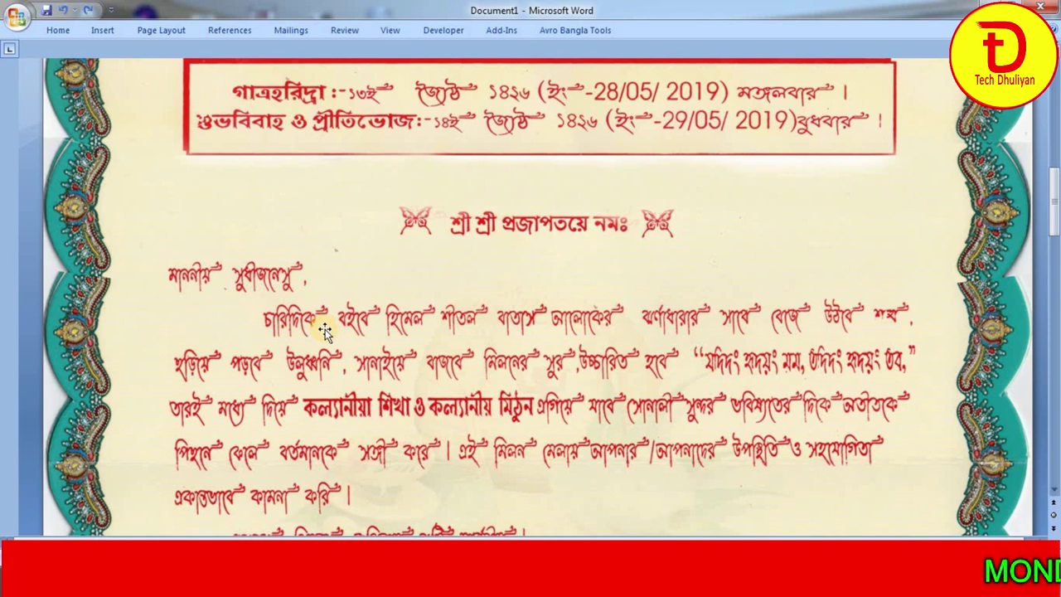
scroll(325, 329, "down", 10)
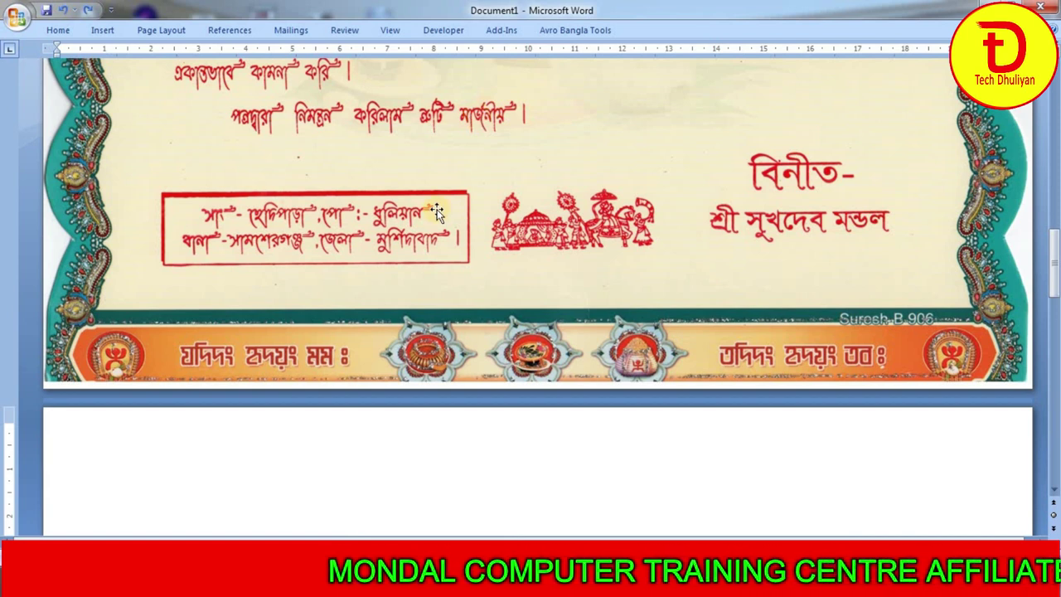
scroll(304, 359, "down", 4)
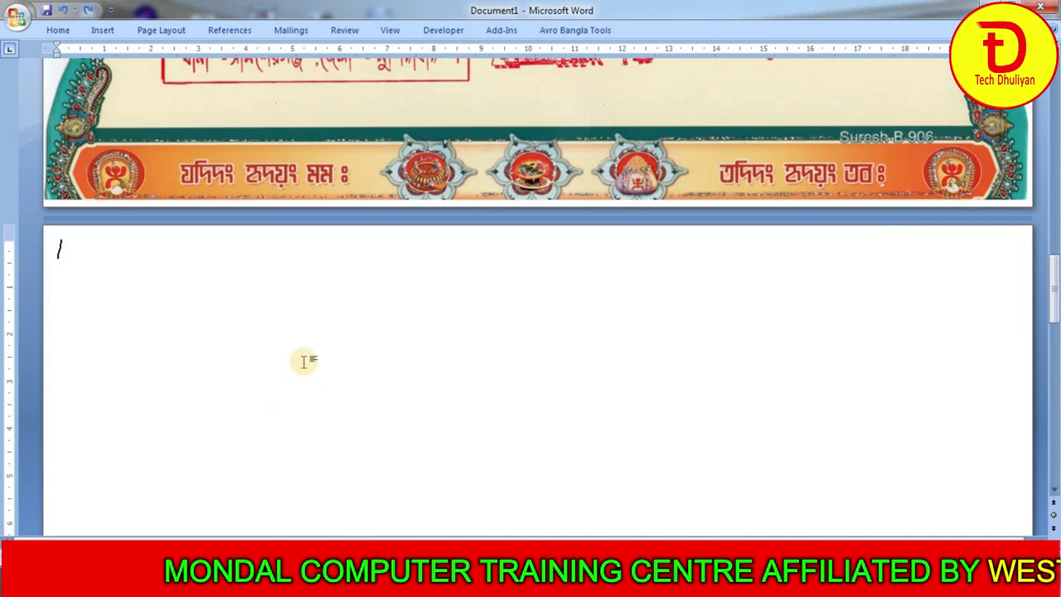
scroll(304, 358, "down", 1)
scroll(304, 359, "down", 2)
scroll(307, 356, "up", 7)
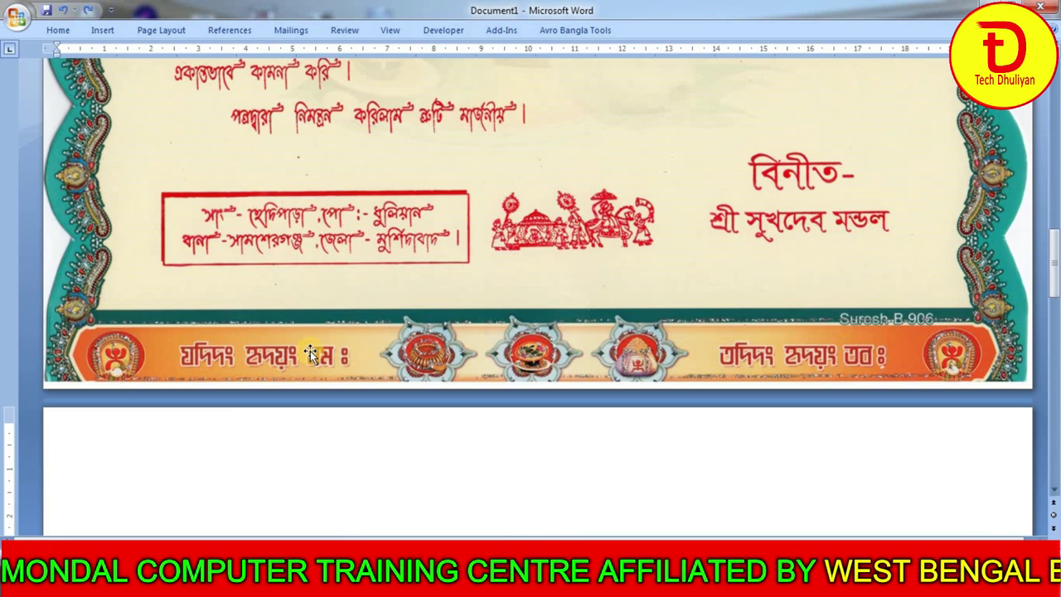
scroll(313, 346, "up", 1)
scroll(316, 341, "up", 1)
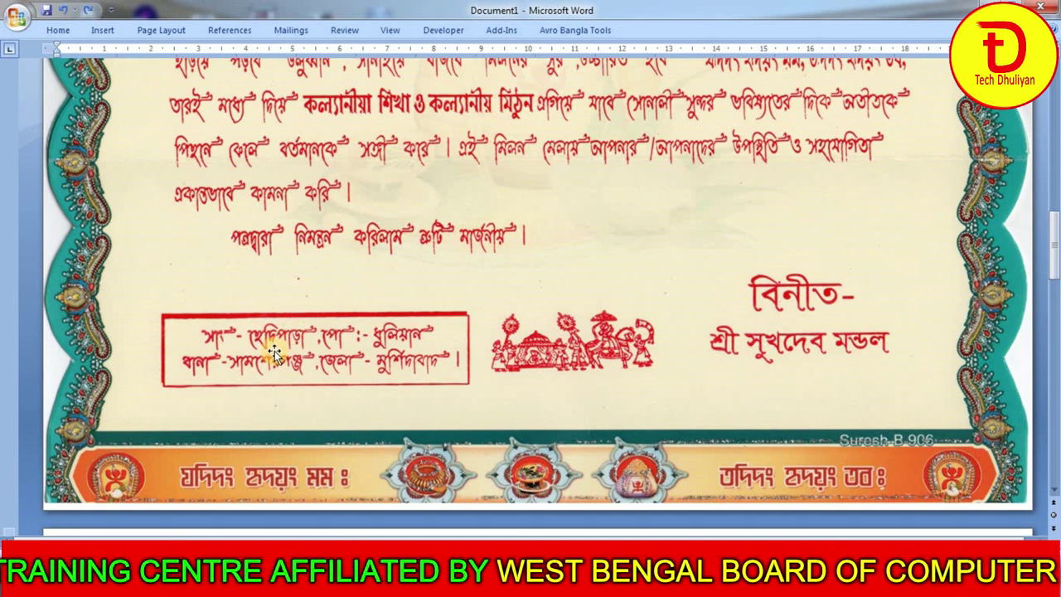
scroll(275, 351, "down", 2)
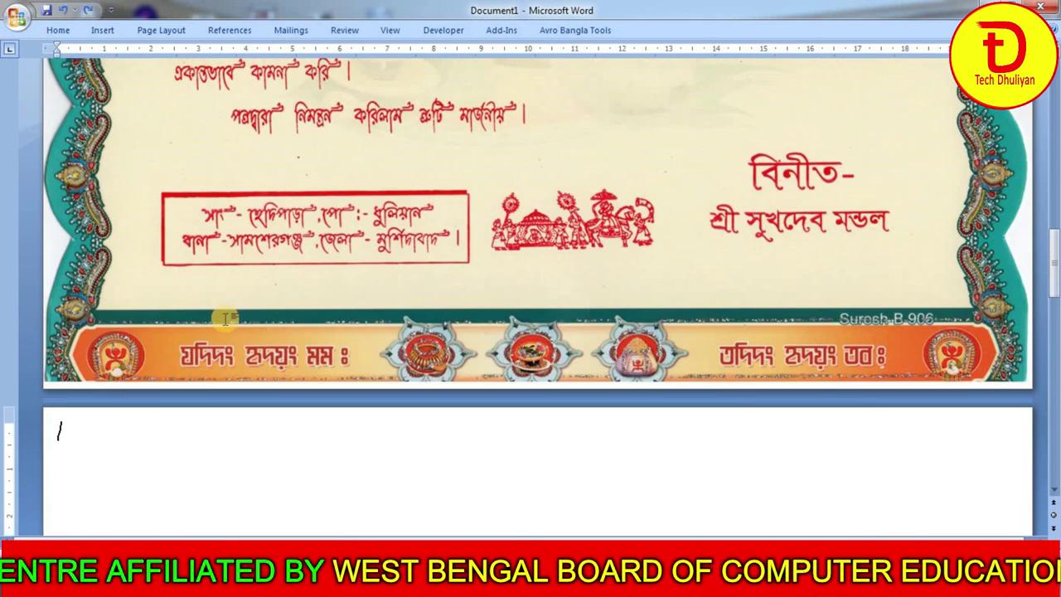
scroll(226, 319, "down", 2)
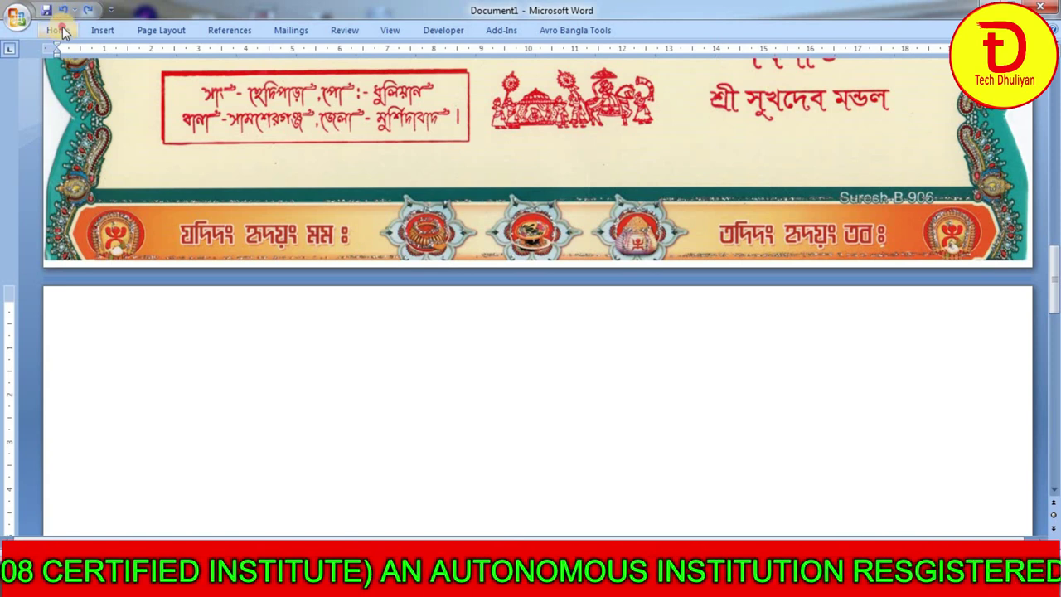
left_click(59, 30)
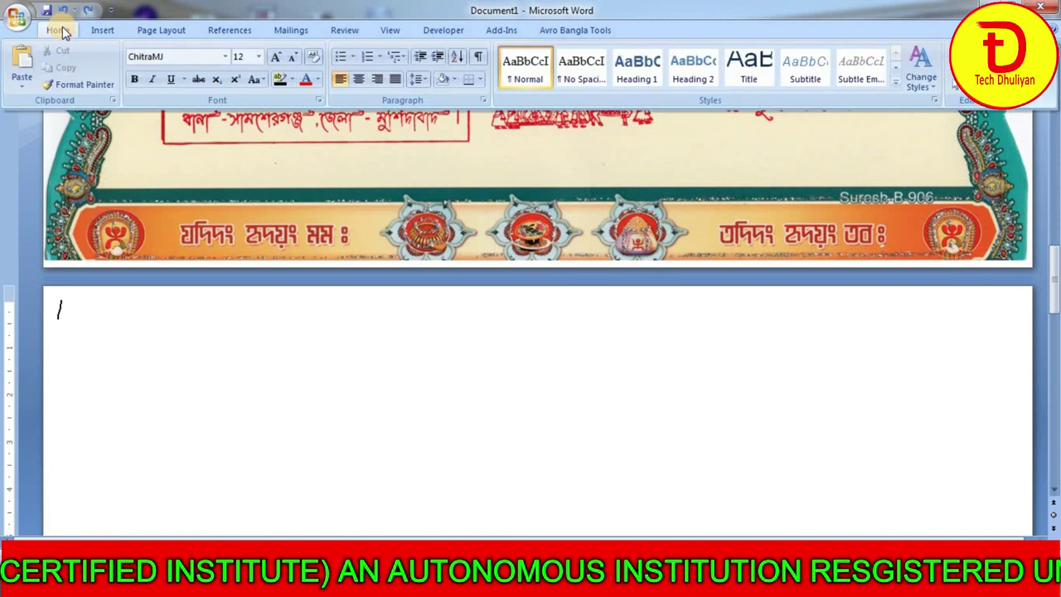
left_click(279, 55)
double_click(280, 50)
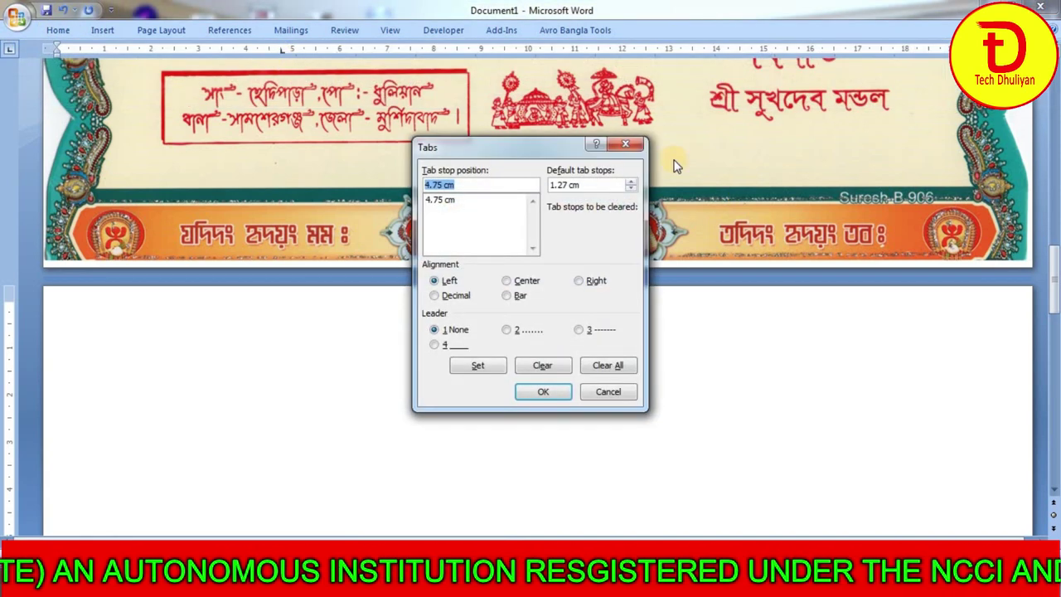
left_click(542, 393)
right_click(93, 34)
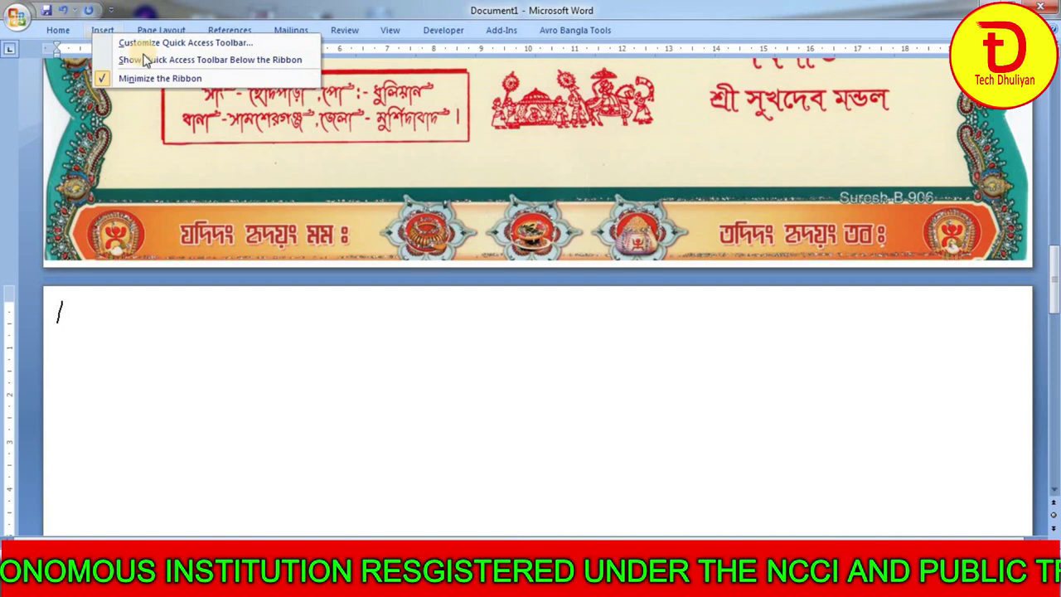
left_click(147, 78)
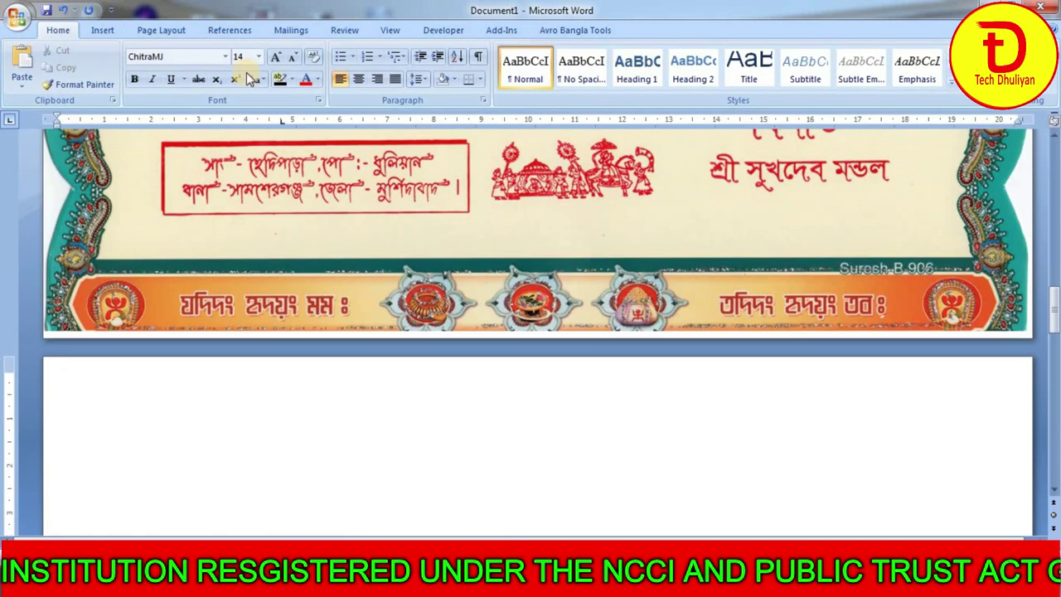
Grow the font size to 28 and apply ChitraMJ from Recently Used Fonts.
left_click(274, 58)
left_click(273, 58)
left_click(274, 58)
left_click(274, 58)
left_click(274, 58)
left_click(274, 59)
left_click(273, 58)
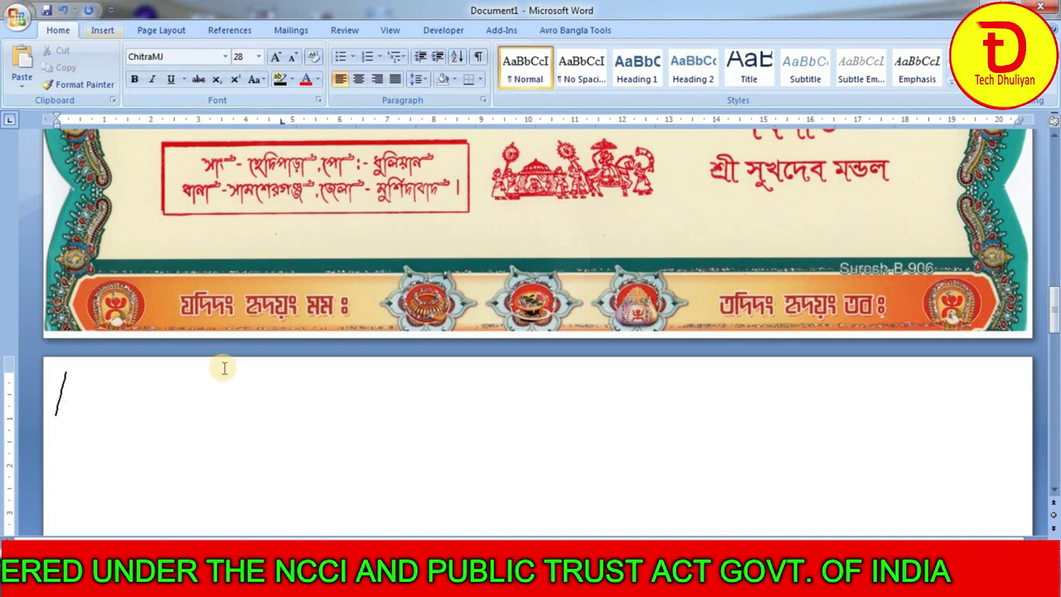
scroll(138, 385, "down", 1)
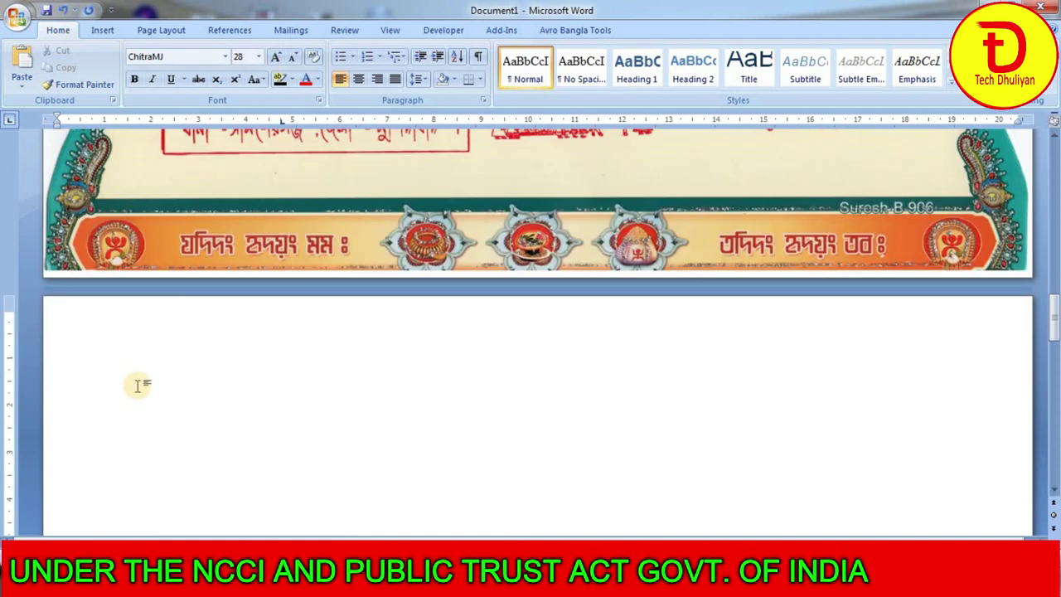
left_click(226, 57)
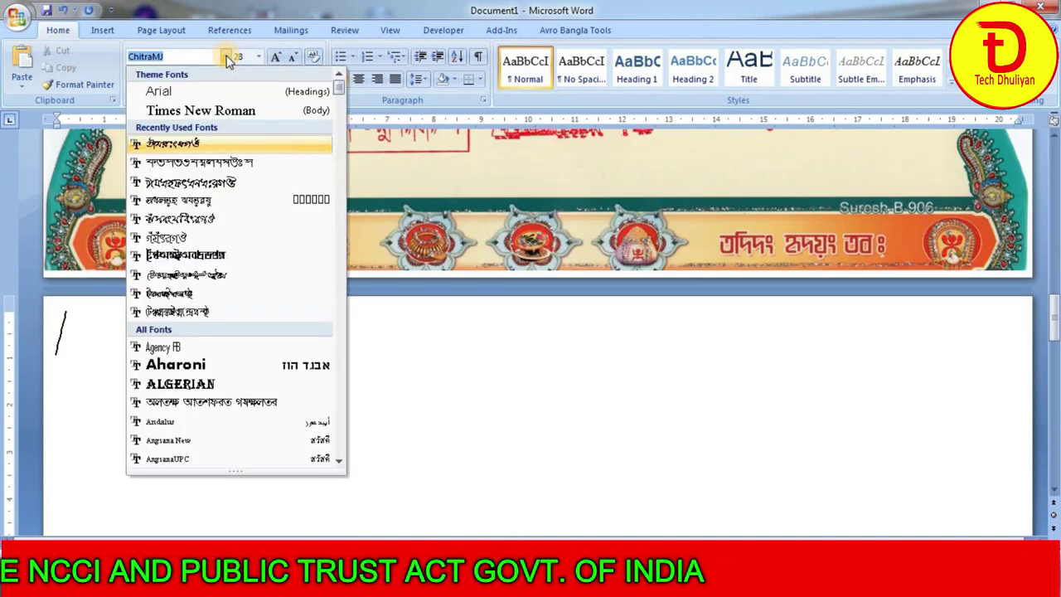
left_click(206, 145)
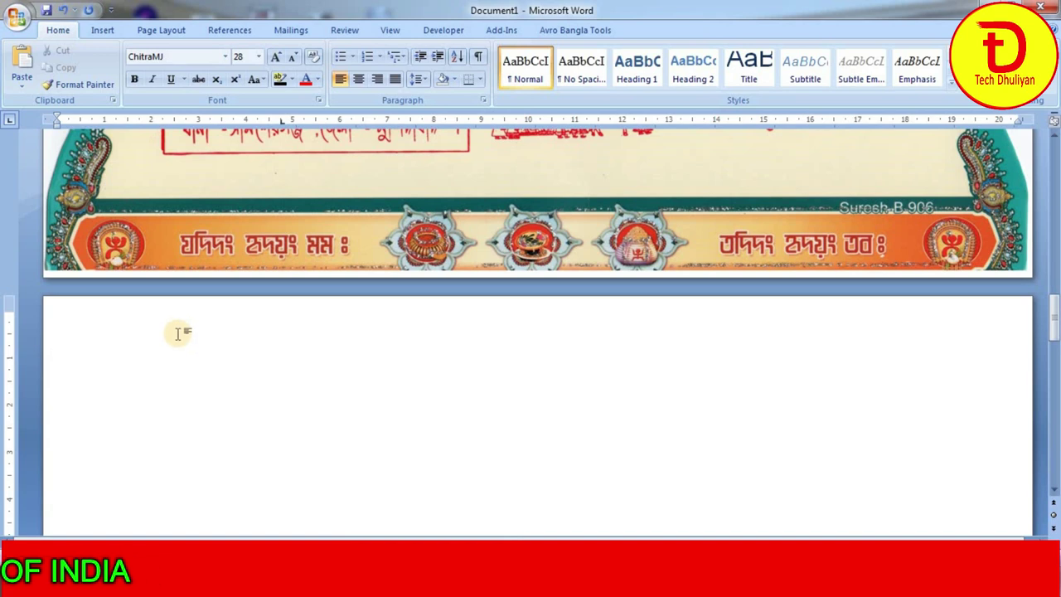
scroll(178, 332, "down", 1)
scroll(177, 337, "down", 1)
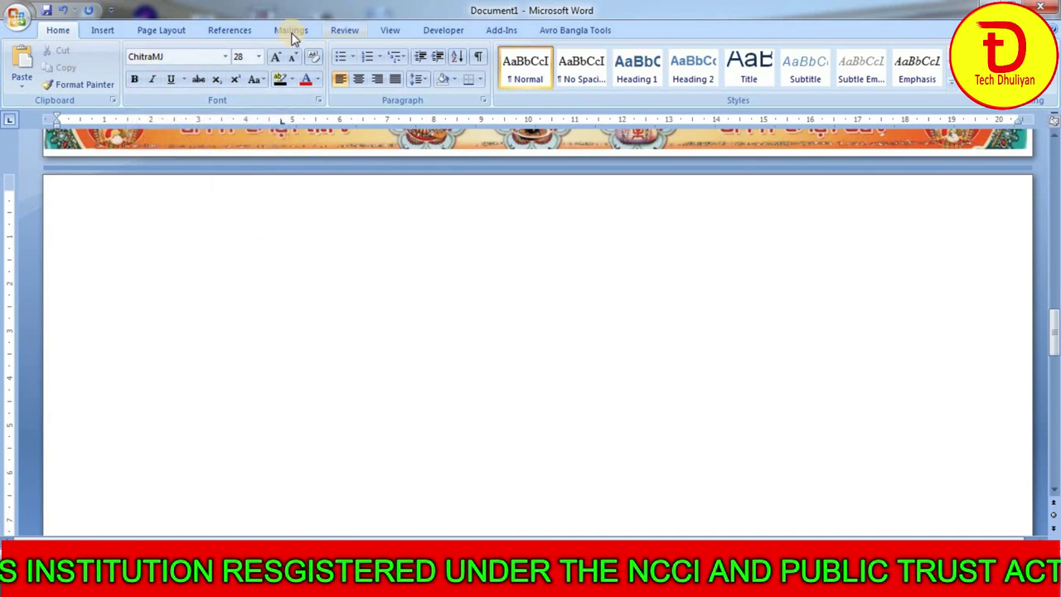
Grow the font to 36 and type আমার, correcting mistyped letters and removing নাম.
left_click(279, 58)
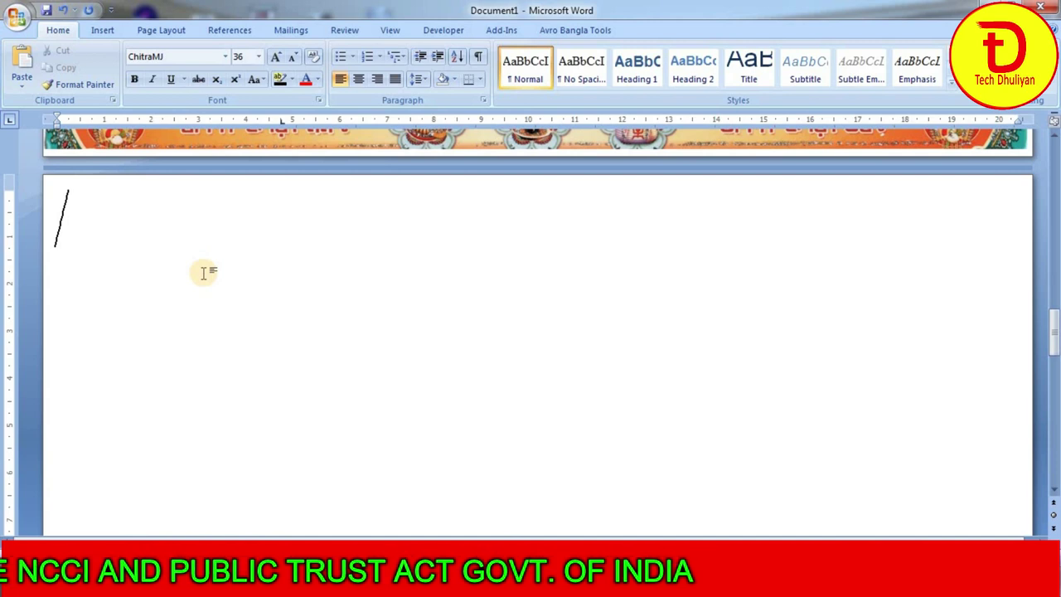
type("ম")
key("BackSpace")
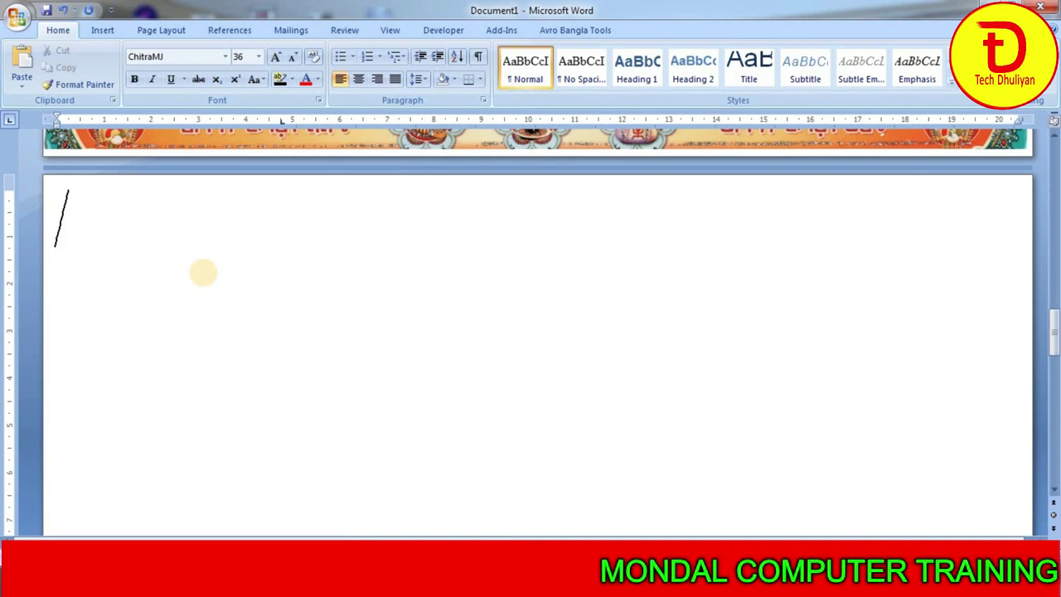
type("ট")
key("BackSpace")
type("ত")
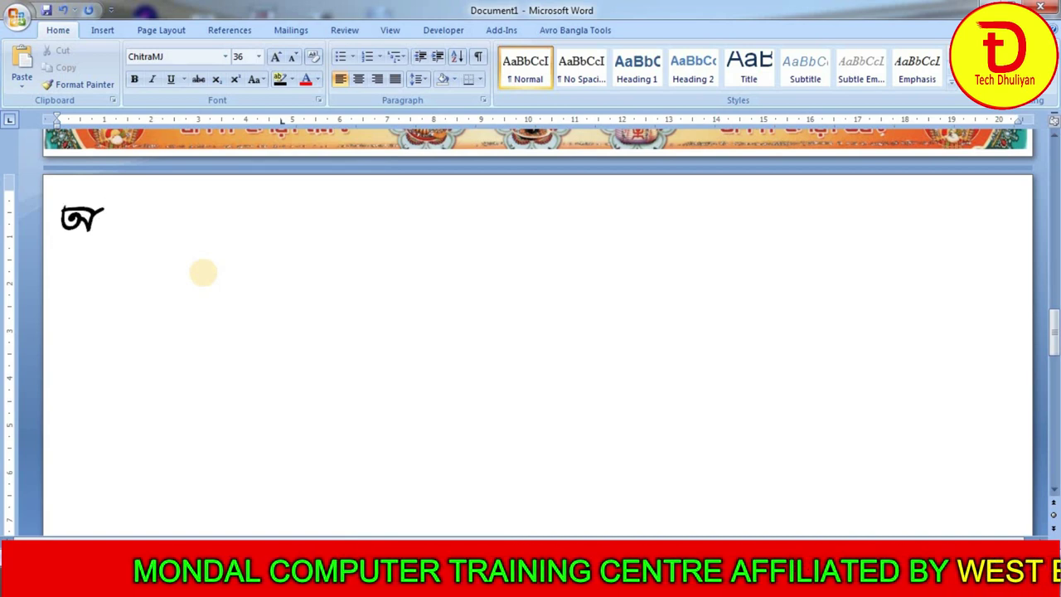
type("া")
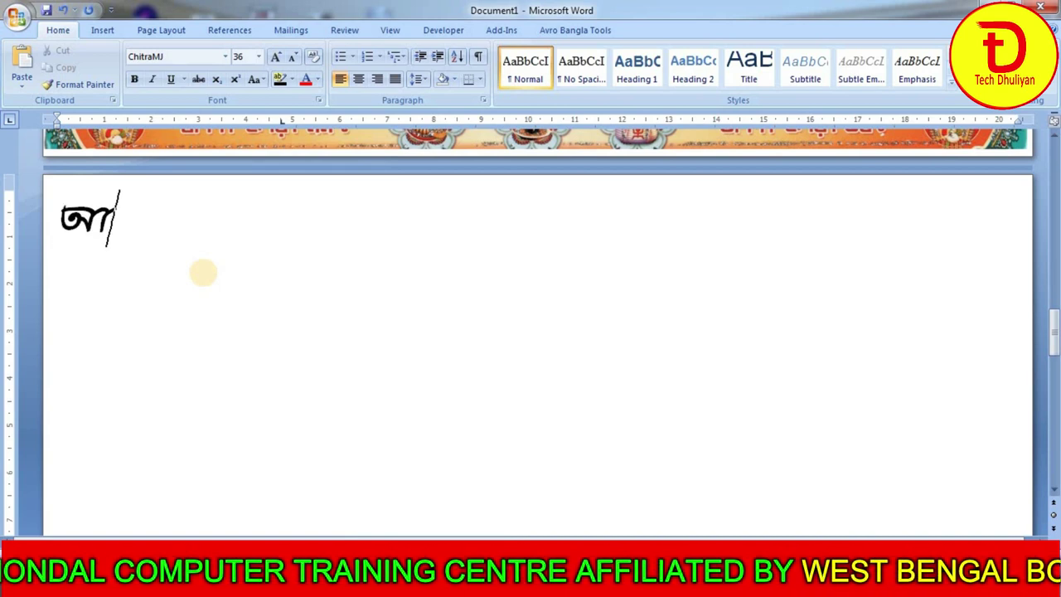
type("মা")
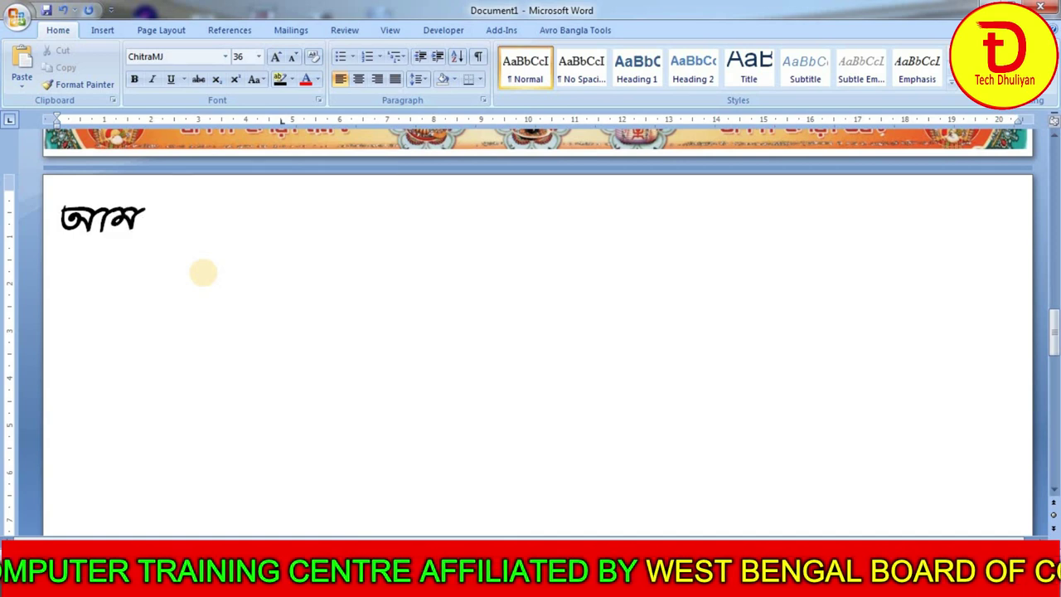
type("র")
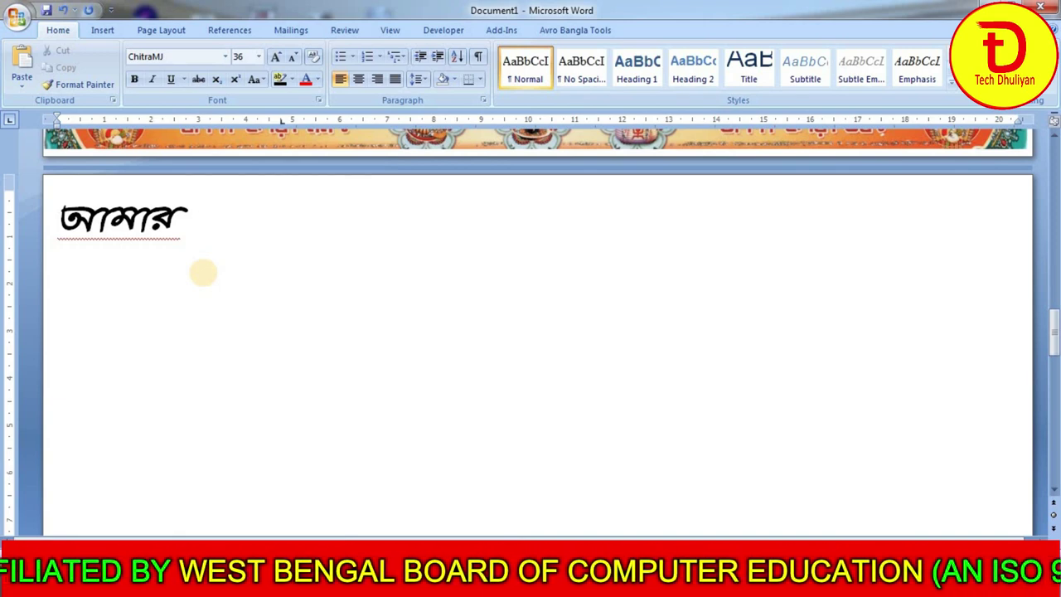
type(" নাম")
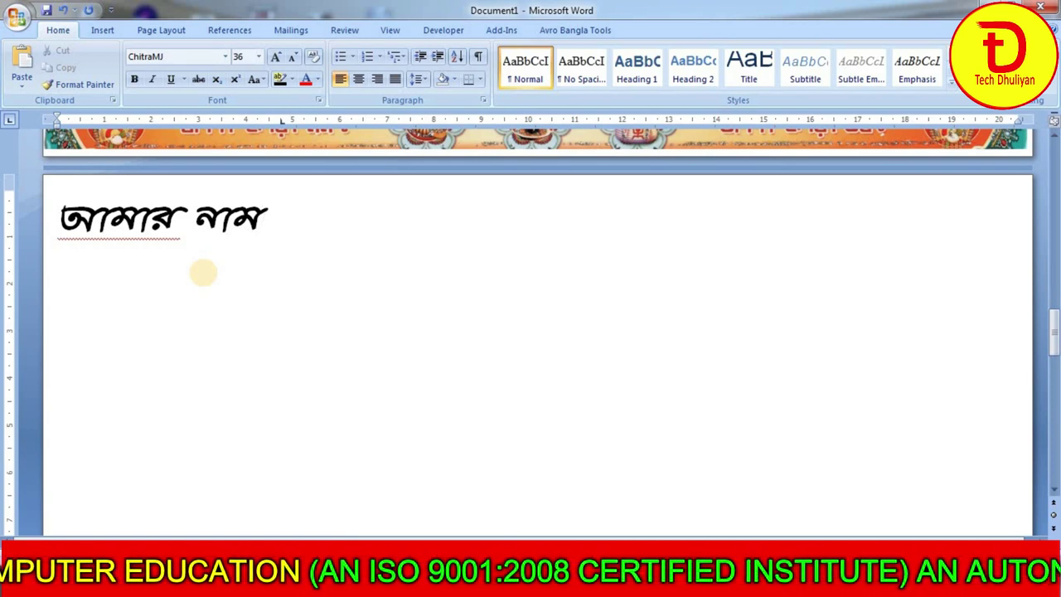
key("BackSpace")
key("BackSpace")
key("BackSpace")
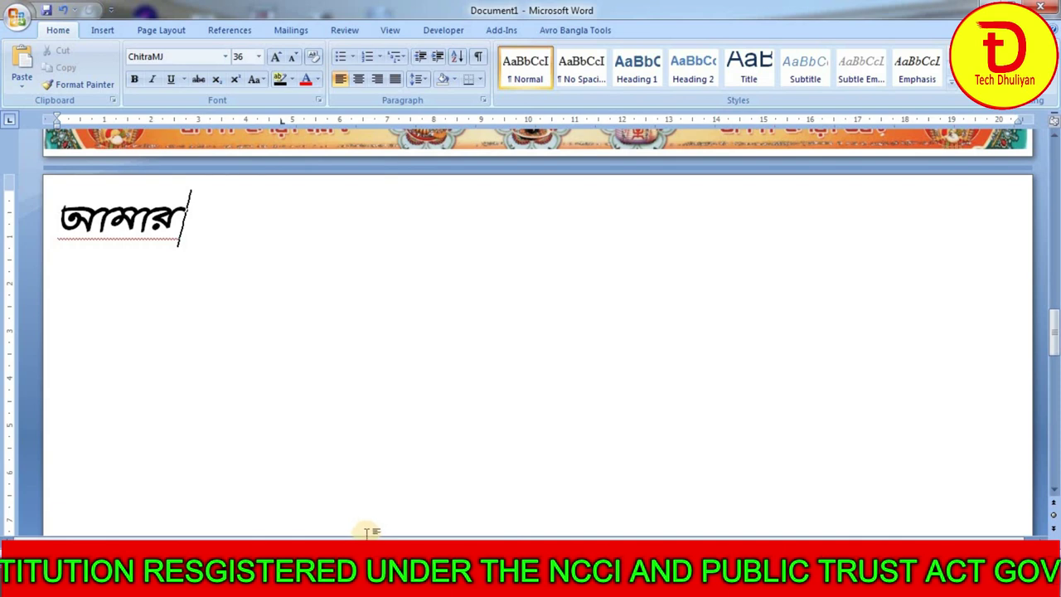
mouse_move(357, 580)
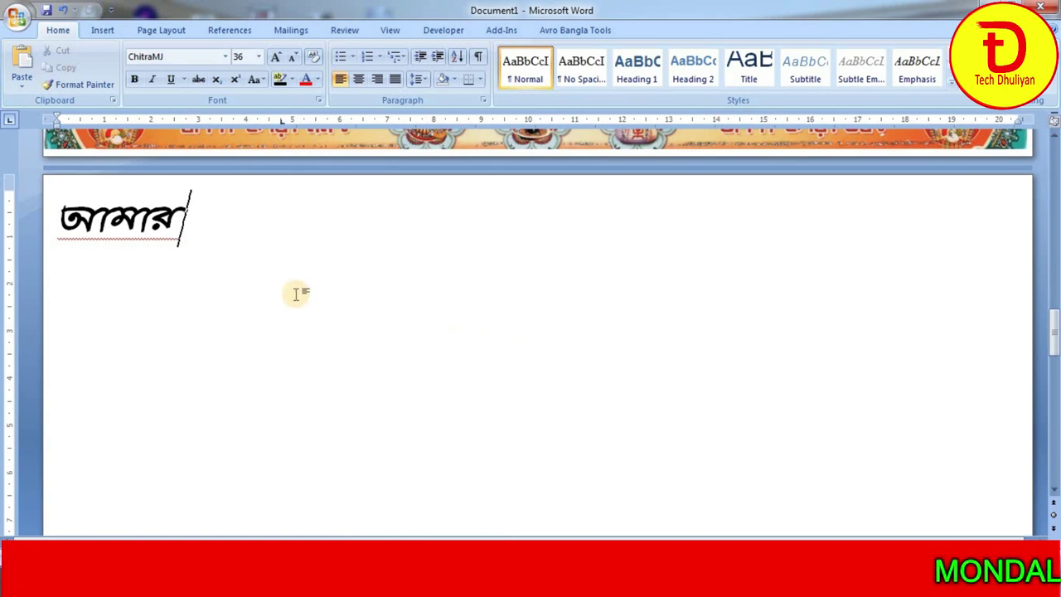
Open the full Symbol dialog from Insert and show the STM-BNT-Arjun symbol set.
left_click(107, 30)
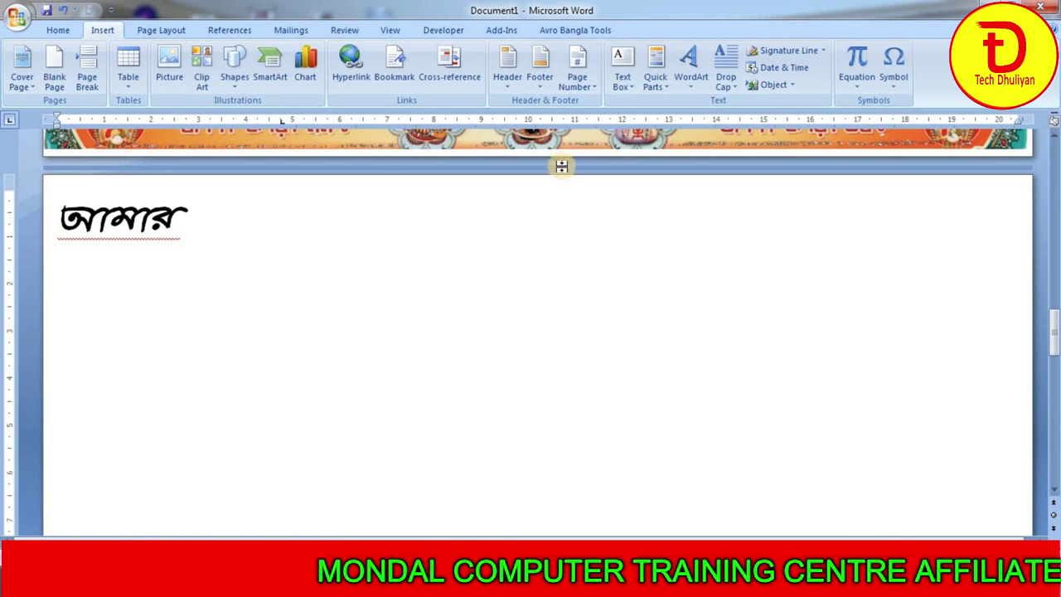
left_click(902, 79)
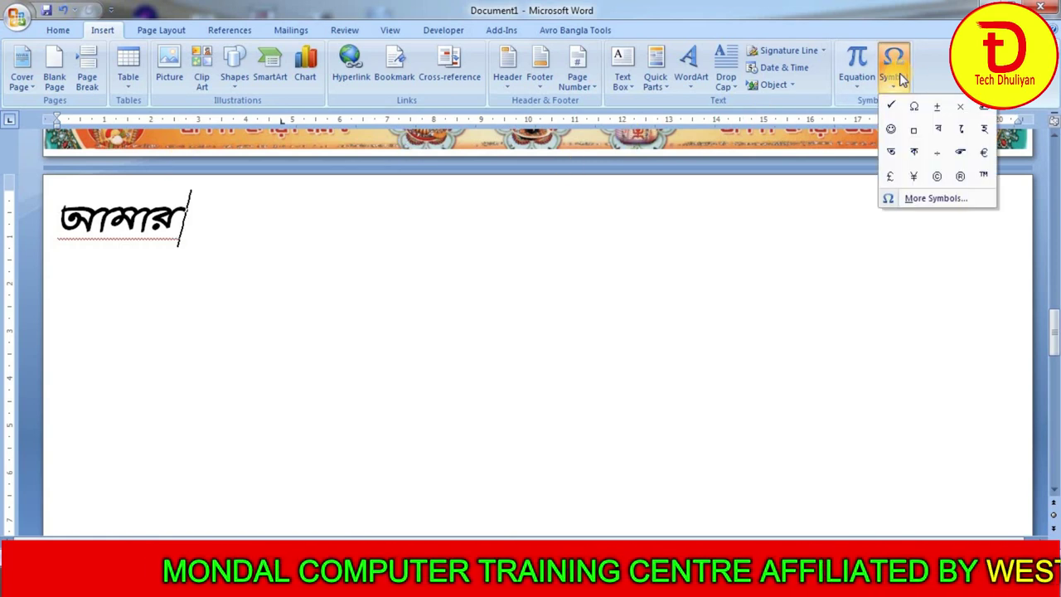
left_click(917, 198)
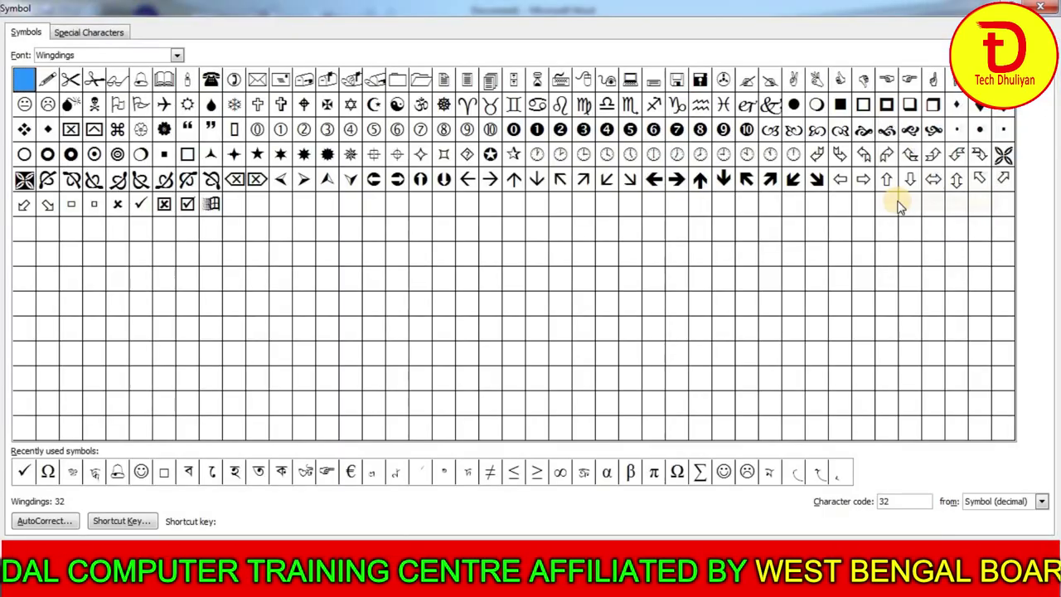
left_click(176, 57)
scroll(108, 95, "up", 10)
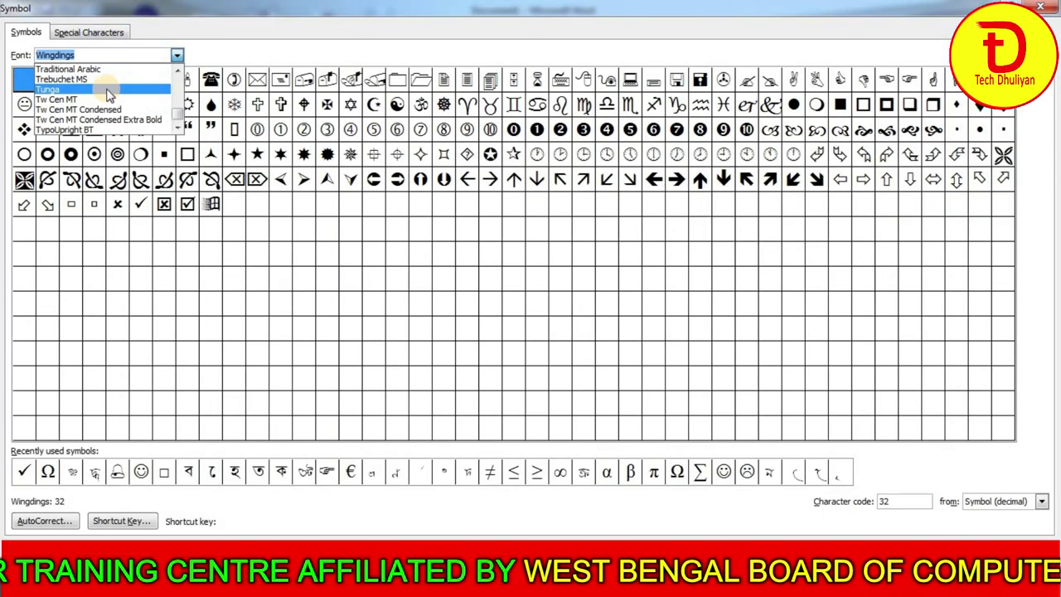
scroll(108, 95, "up", 2)
scroll(108, 95, "up", 2)
scroll(108, 95, "up", 2)
scroll(108, 95, "up", 2)
scroll(107, 95, "up", 2)
scroll(108, 96, "up", 2)
scroll(108, 95, "up", 2)
scroll(108, 95, "up", 2)
scroll(108, 95, "up", 2)
scroll(108, 95, "up", 2)
scroll(92, 99, "up", 2)
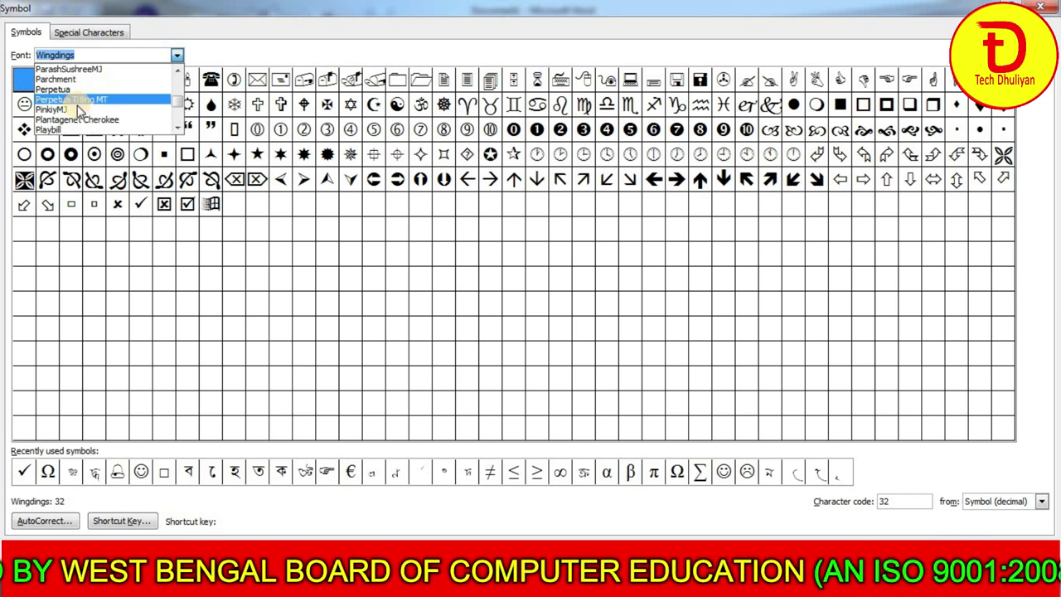
scroll(73, 108, "up", 3)
scroll(75, 107, "up", 3)
scroll(76, 106, "up", 3)
scroll(79, 105, "up", 2)
scroll(77, 105, "down", 3)
scroll(77, 107, "down", 3)
scroll(77, 112, "down", 2)
scroll(76, 116, "down", 2)
scroll(73, 108, "down", 3)
scroll(71, 109, "down", 1)
scroll(68, 114, "down", 3)
scroll(65, 120, "down", 3)
scroll(63, 117, "down", 1)
scroll(73, 106, "down", 2)
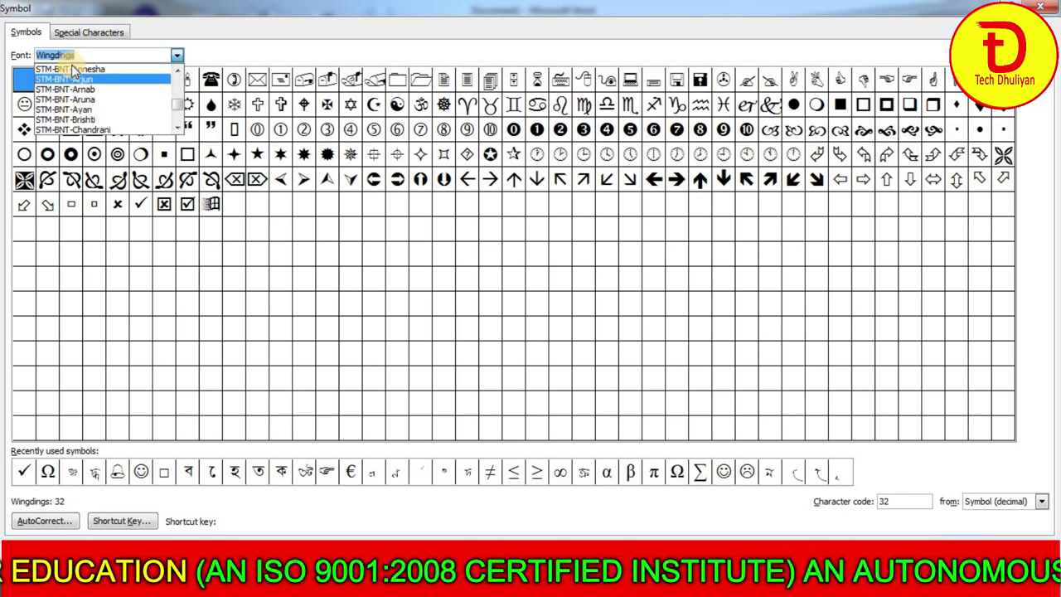
left_click(90, 79)
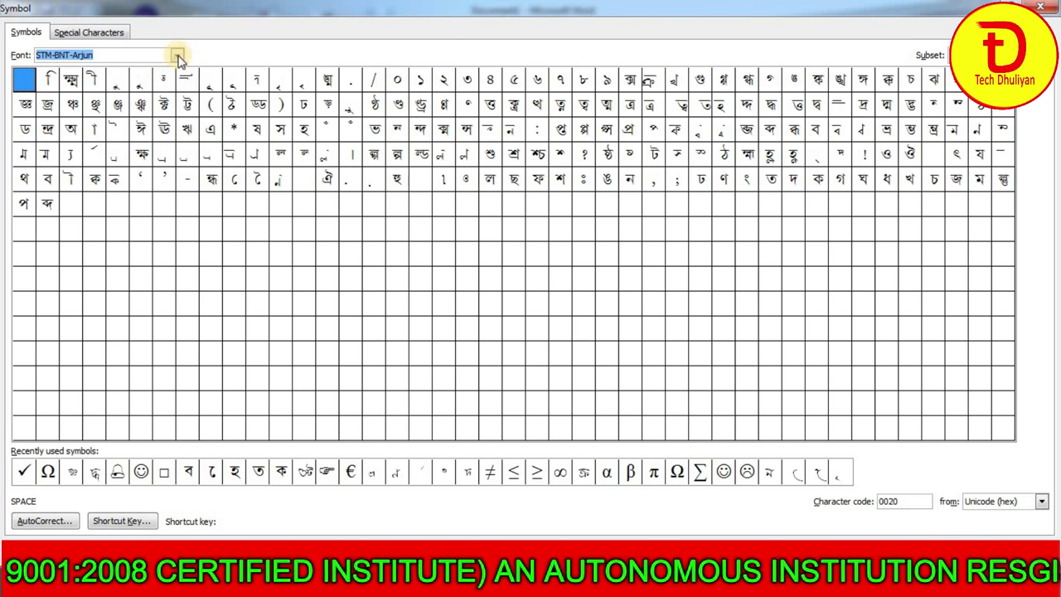
Browse the STM-BNT Dipti, Dola, Gourab, Ish, Khushi, Kankana, Karna and Niladri symbol sets.
left_click(176, 55)
scroll(108, 116, "down", 2)
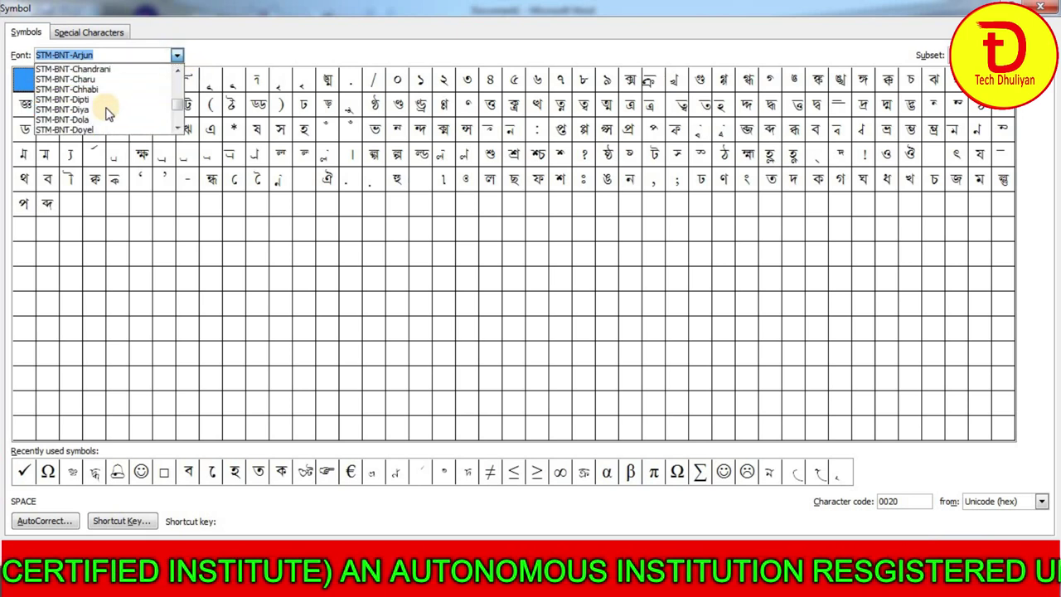
left_click(112, 93)
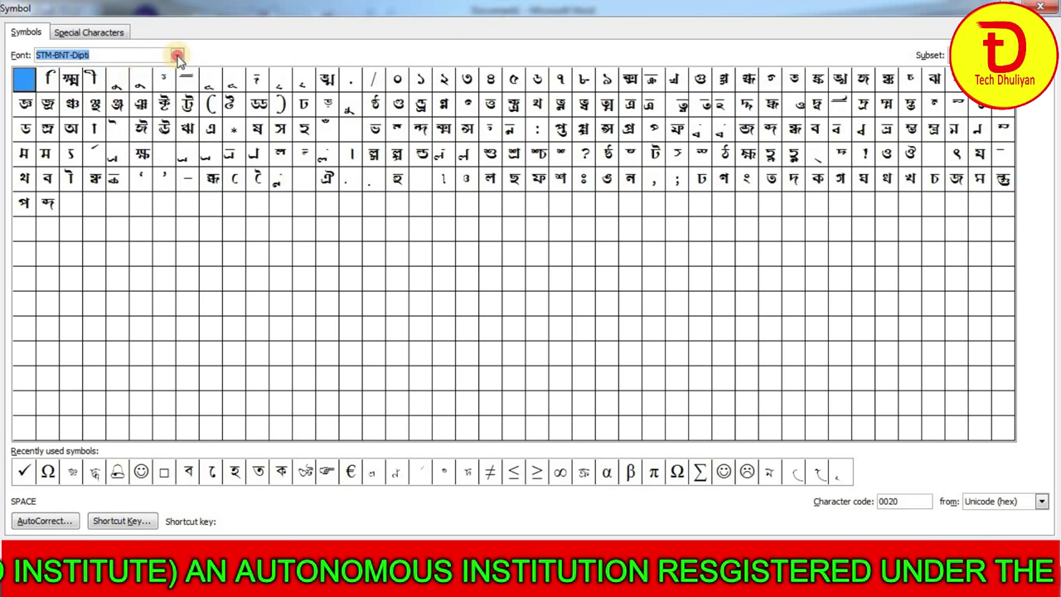
left_click(176, 55)
left_click(122, 120)
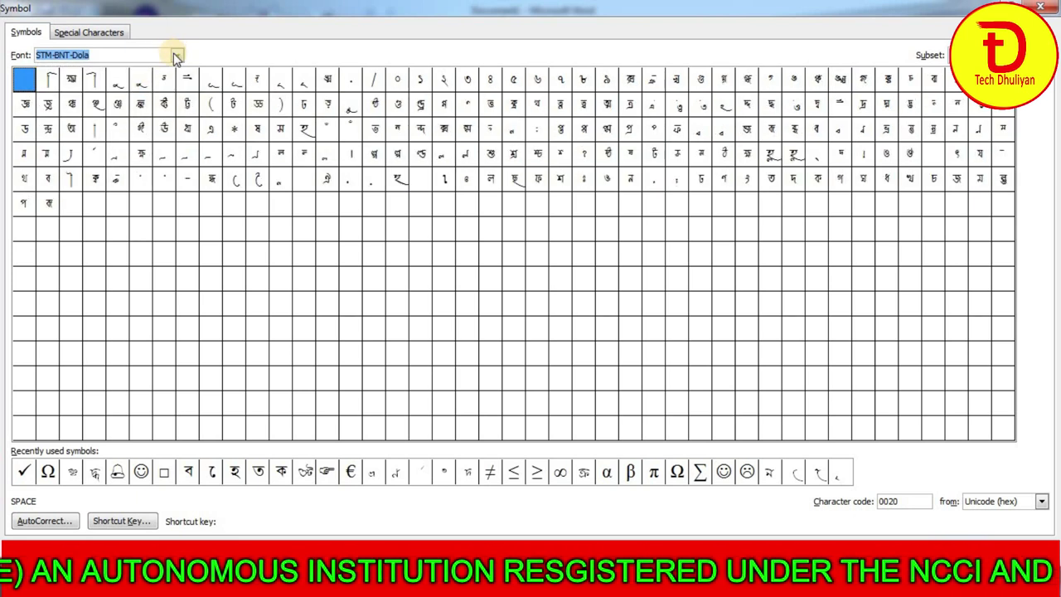
left_click(176, 55)
scroll(104, 120, "down", 1)
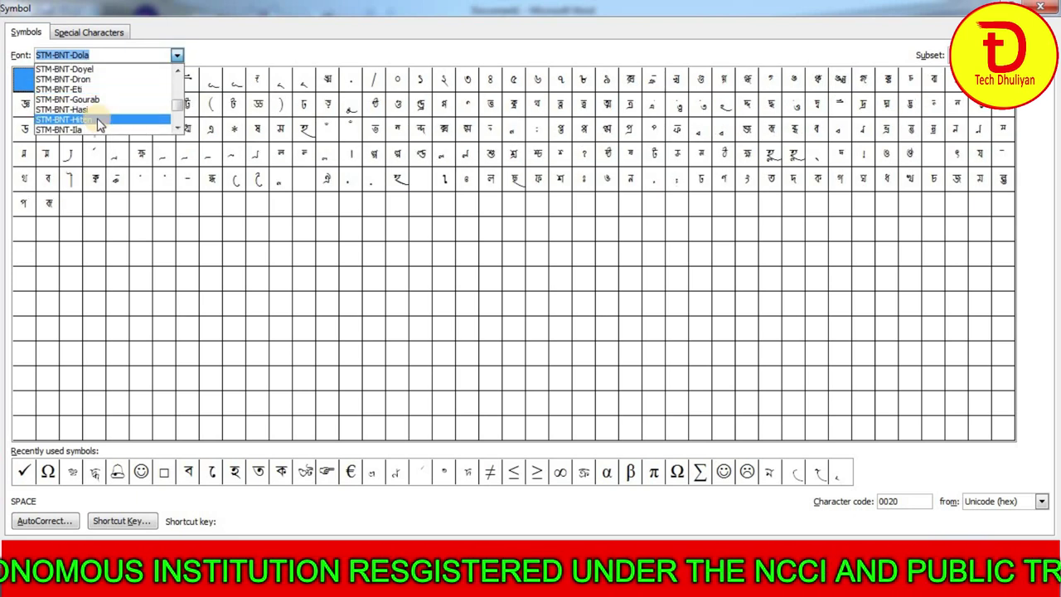
left_click(97, 101)
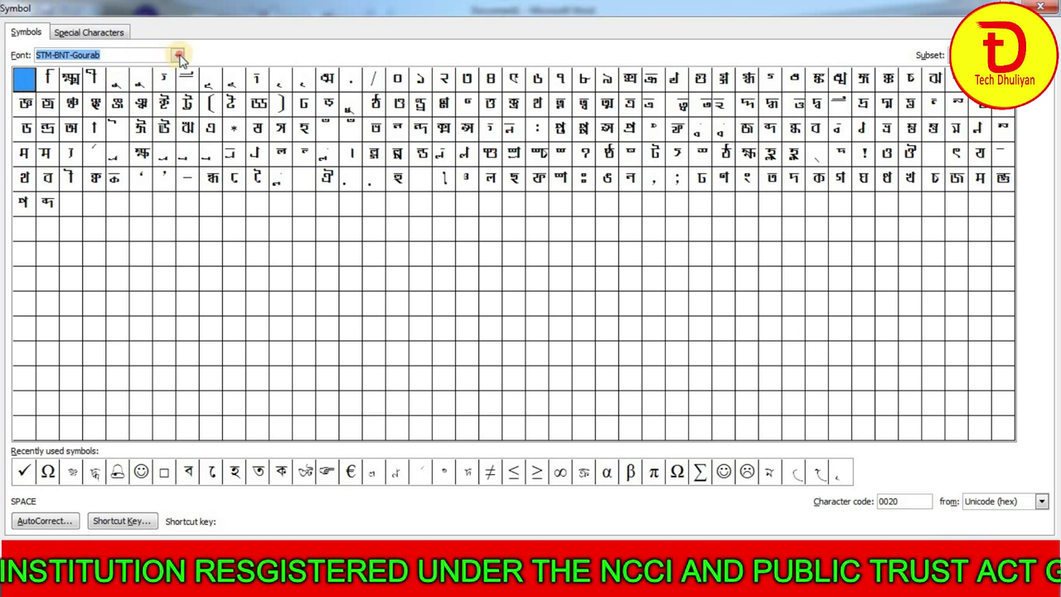
left_click(177, 54)
scroll(93, 119, "down", 2)
left_click(93, 116)
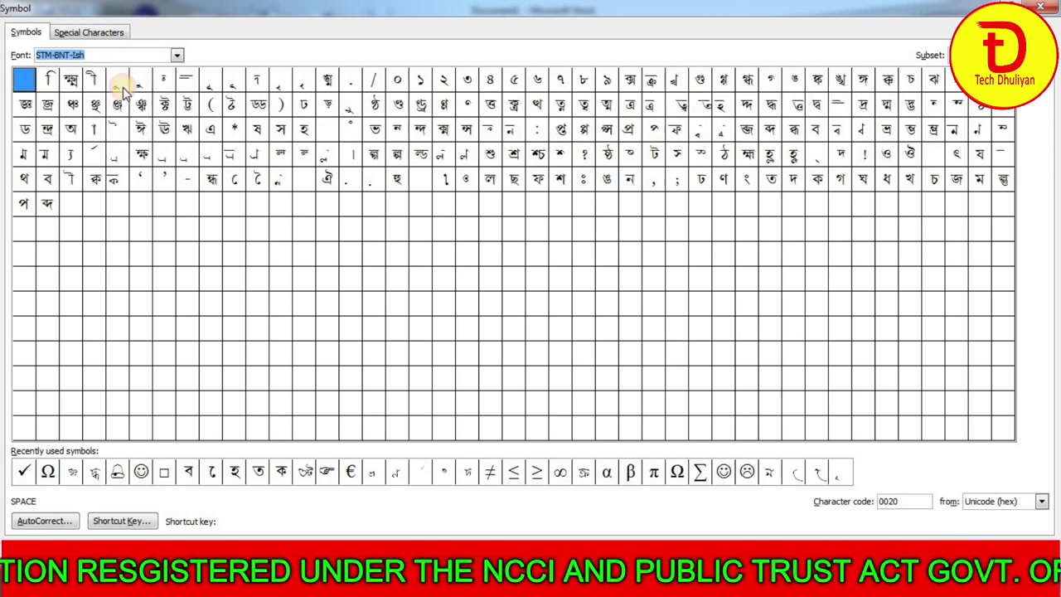
left_click(176, 55)
scroll(79, 120, "down", 1)
left_click(85, 115)
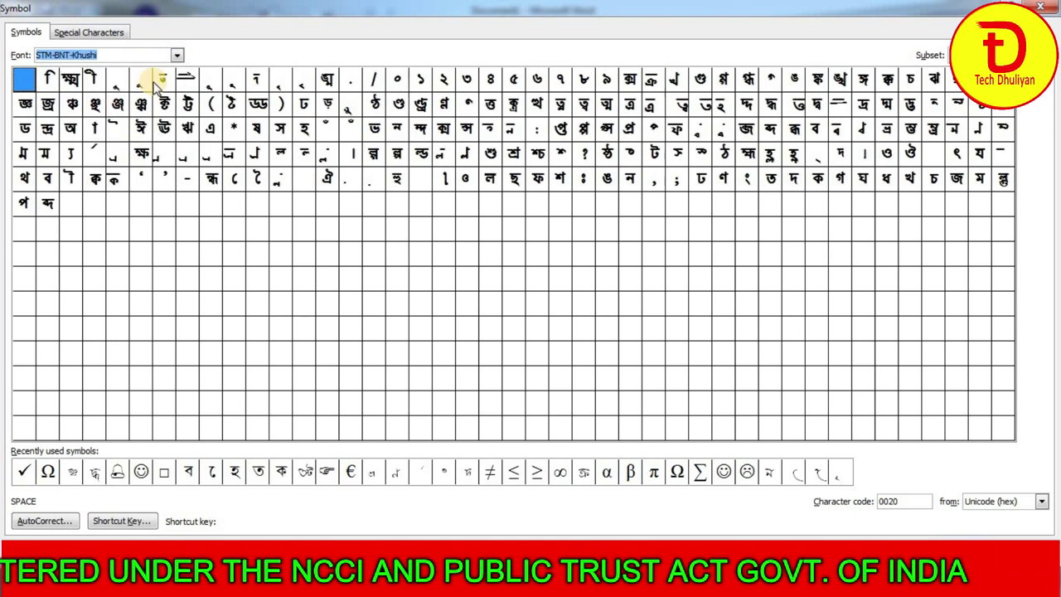
left_click(178, 58)
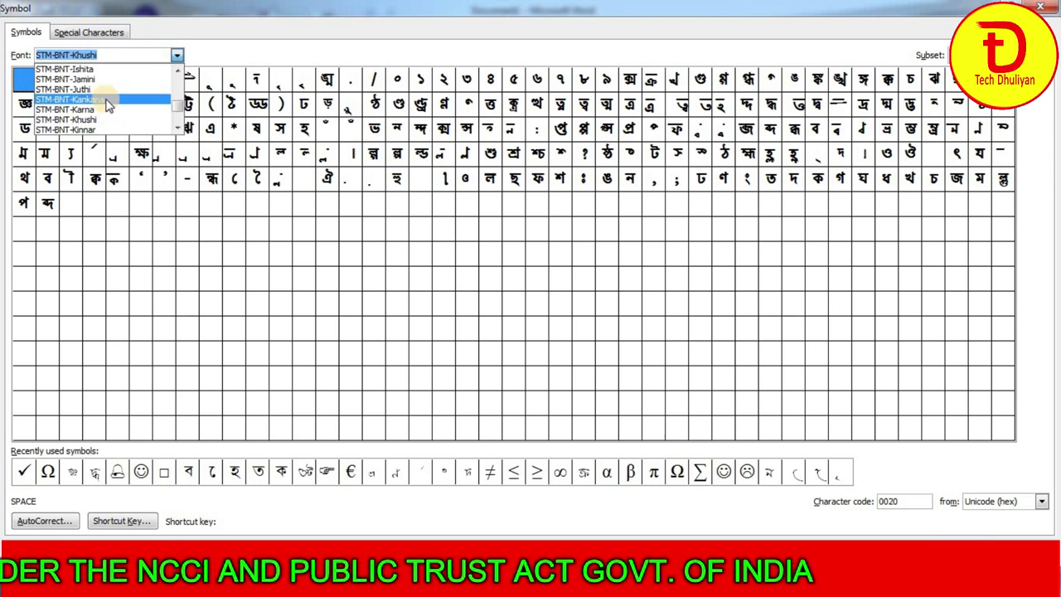
left_click(98, 99)
left_click(176, 57)
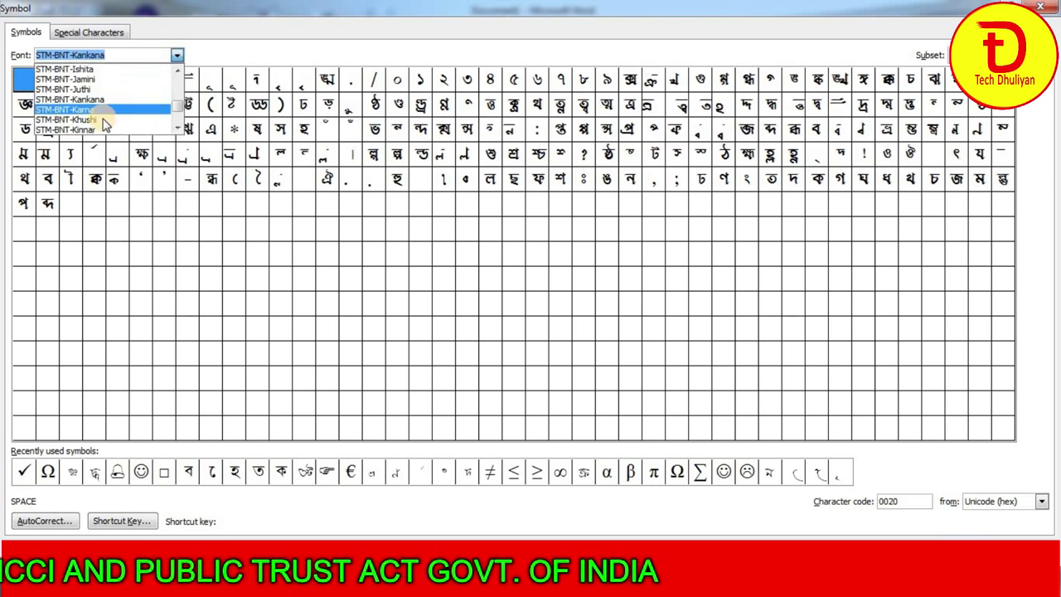
left_click(106, 110)
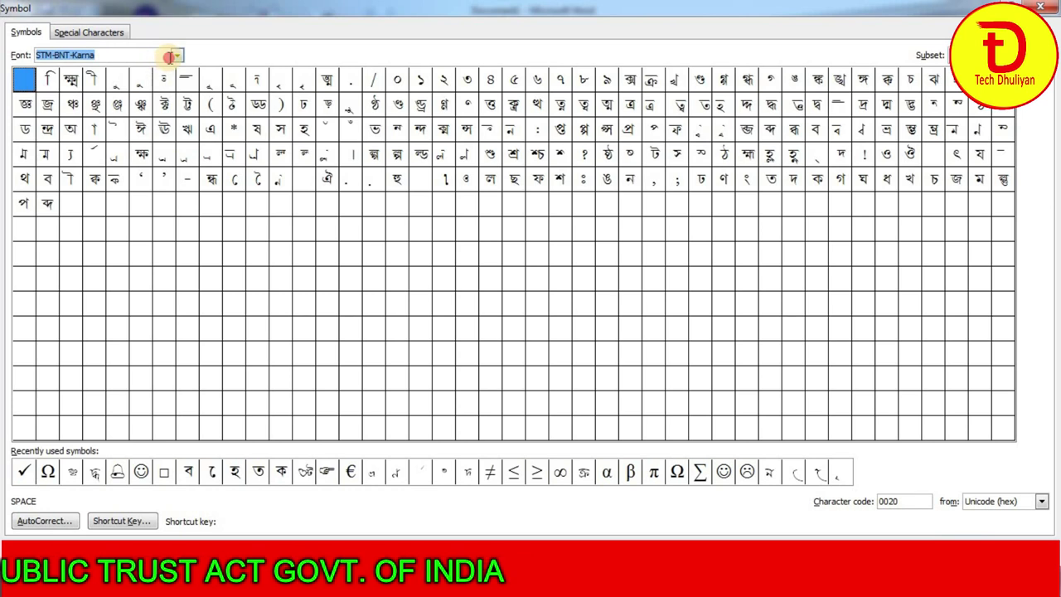
left_click(174, 55)
scroll(137, 97, "down", 1)
scroll(133, 99, "down", 1)
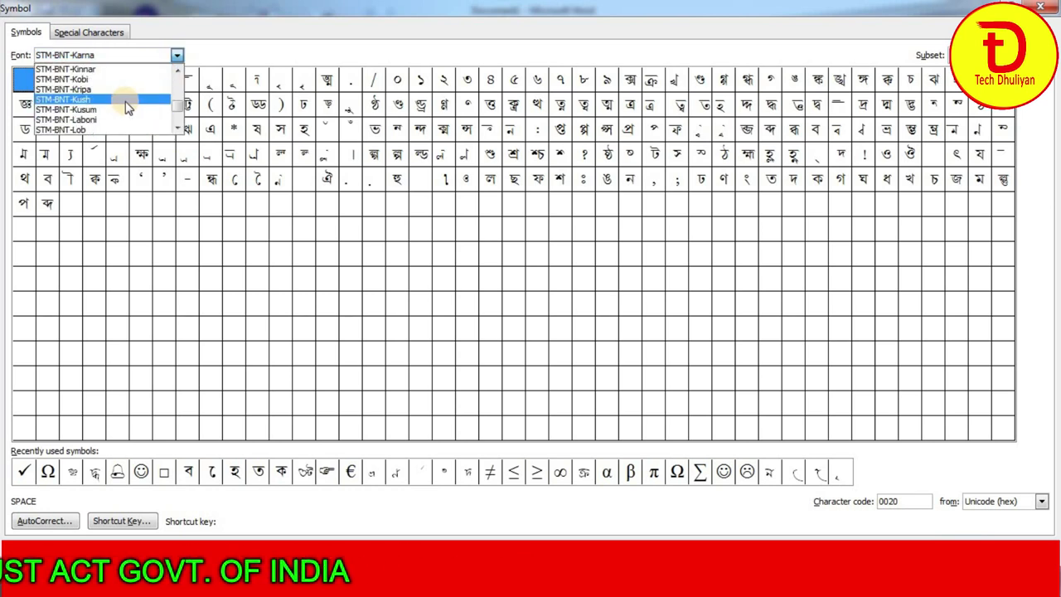
scroll(130, 101, "down", 1)
scroll(127, 106, "down", 1)
scroll(127, 106, "down", 1)
scroll(127, 106, "down", 1)
scroll(127, 107, "down", 1)
scroll(127, 108, "up", 1)
scroll(127, 106, "up", 1)
left_click(116, 89)
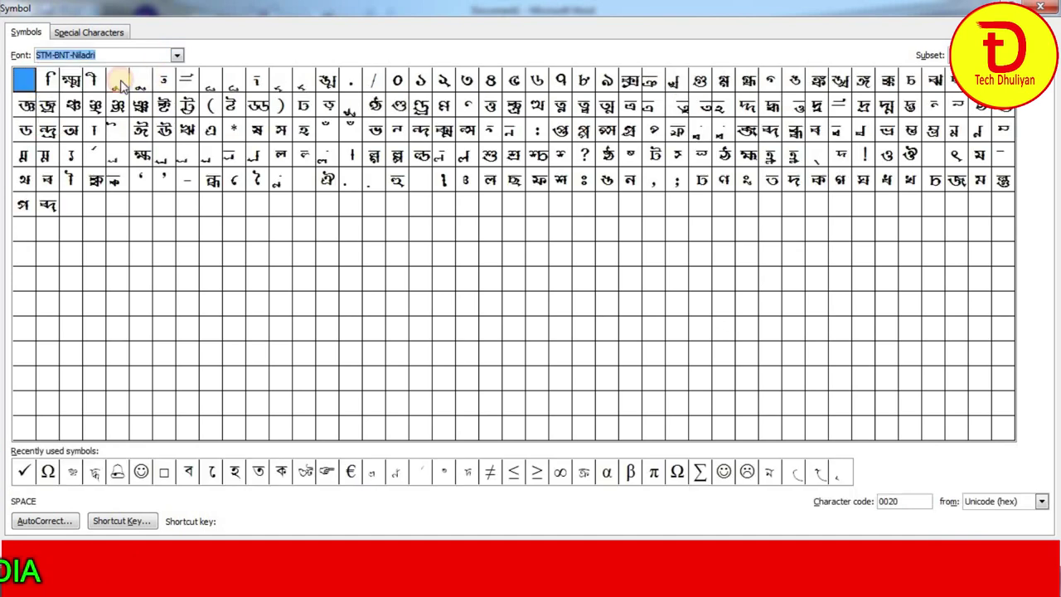
Choose STM-BNT-Juthi, select its wavy flourish glyph (0027), and start its shortcut key setup.
left_click(174, 55)
scroll(136, 83, "up", 2)
scroll(135, 82, "up", 1)
scroll(137, 87, "up", 1)
scroll(135, 88, "down", 1)
scroll(135, 87, "down", 1)
scroll(108, 116, "down", 1)
left_click(97, 123)
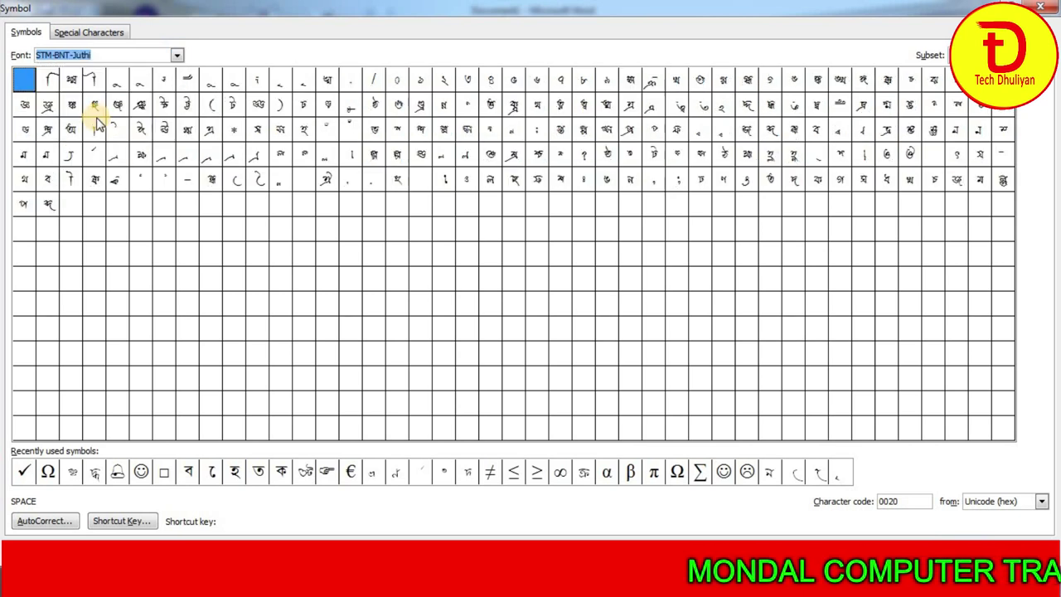
left_click(186, 80)
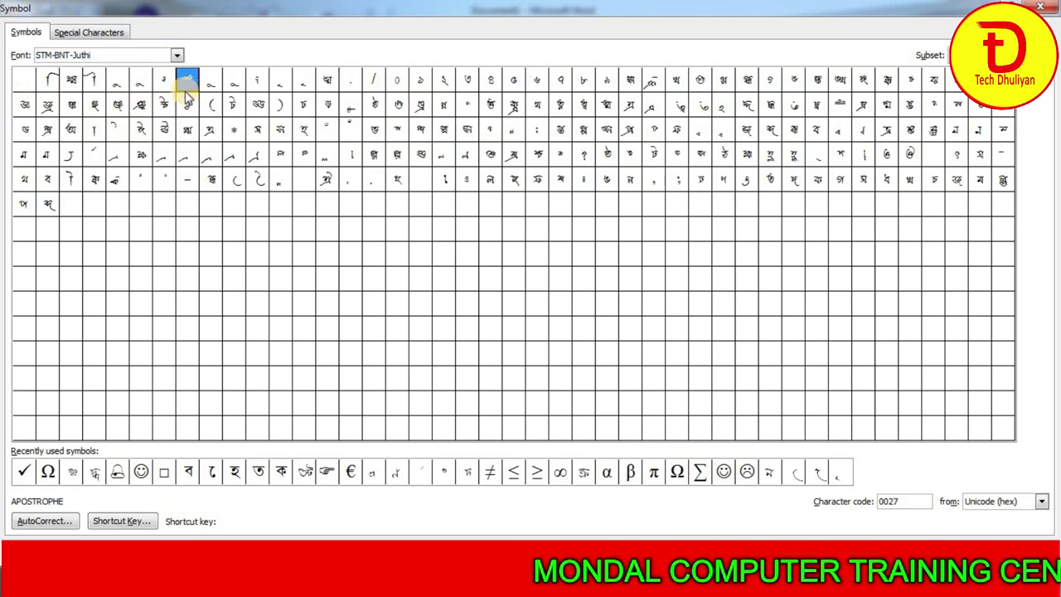
left_click(189, 88)
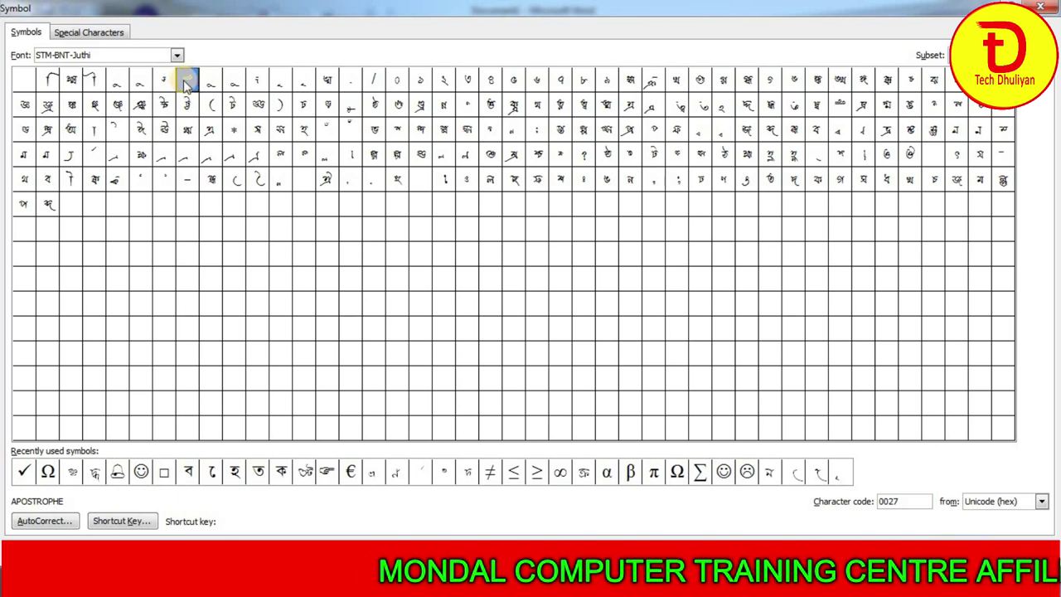
left_click_drag(189, 88, 187, 79)
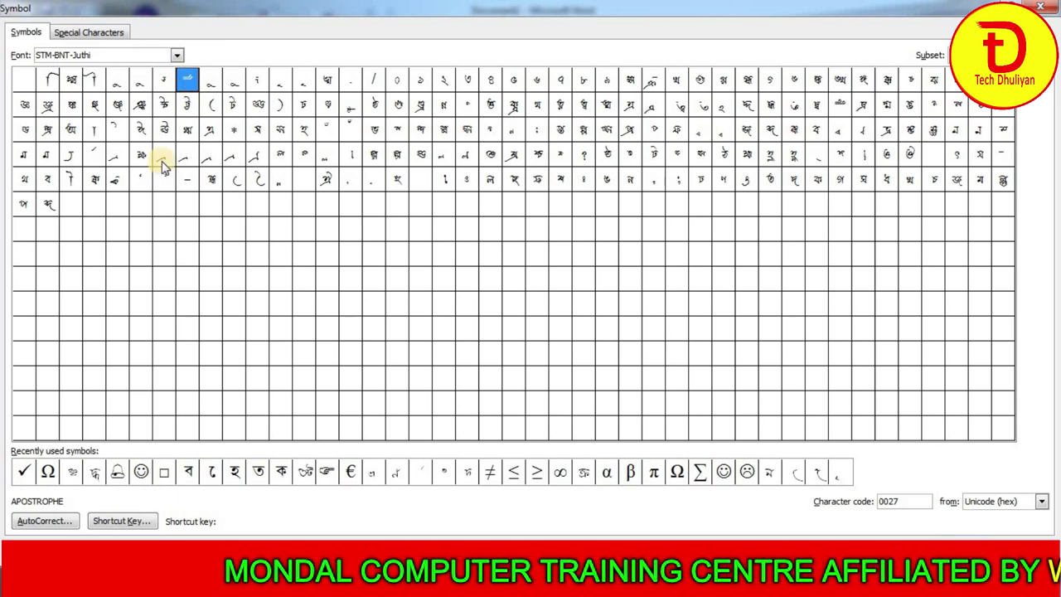
left_click(126, 520)
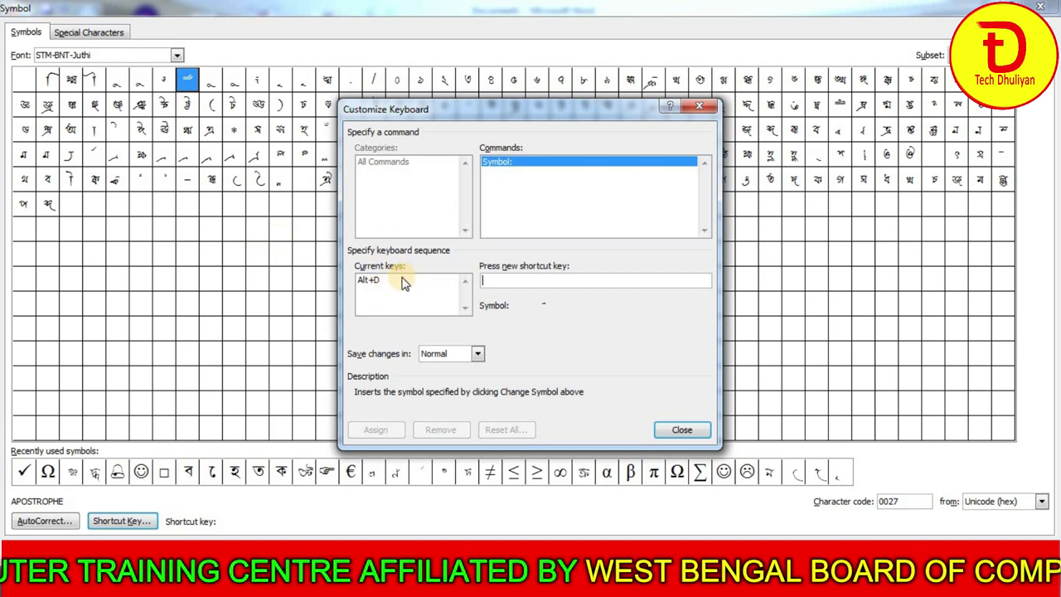
Assign Alt+D to the Juthi flourish, close both dialogs, and delete আমার's last letter.
key("alt+d")
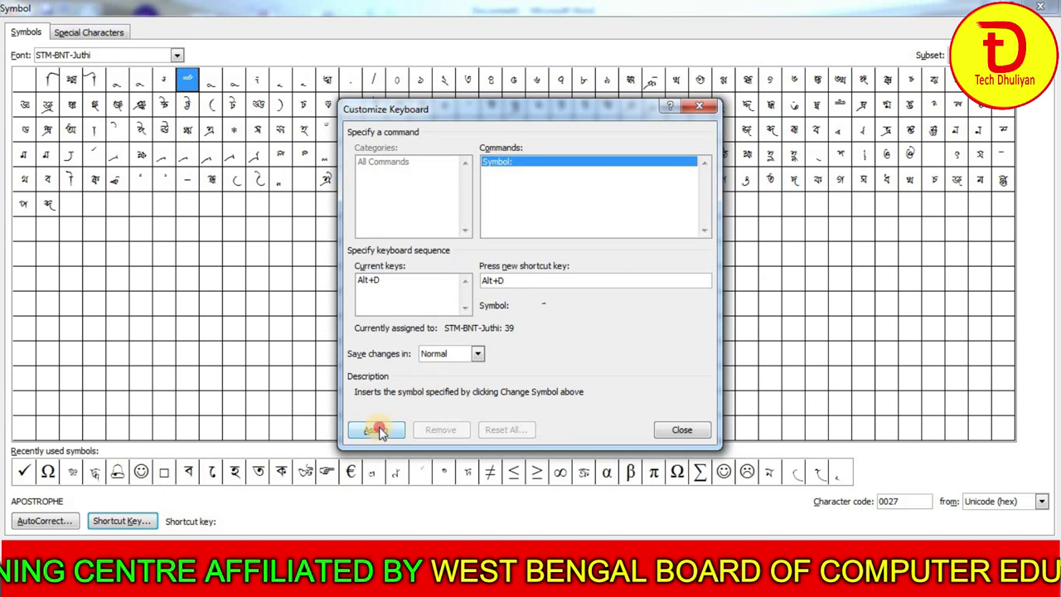
left_click(377, 430)
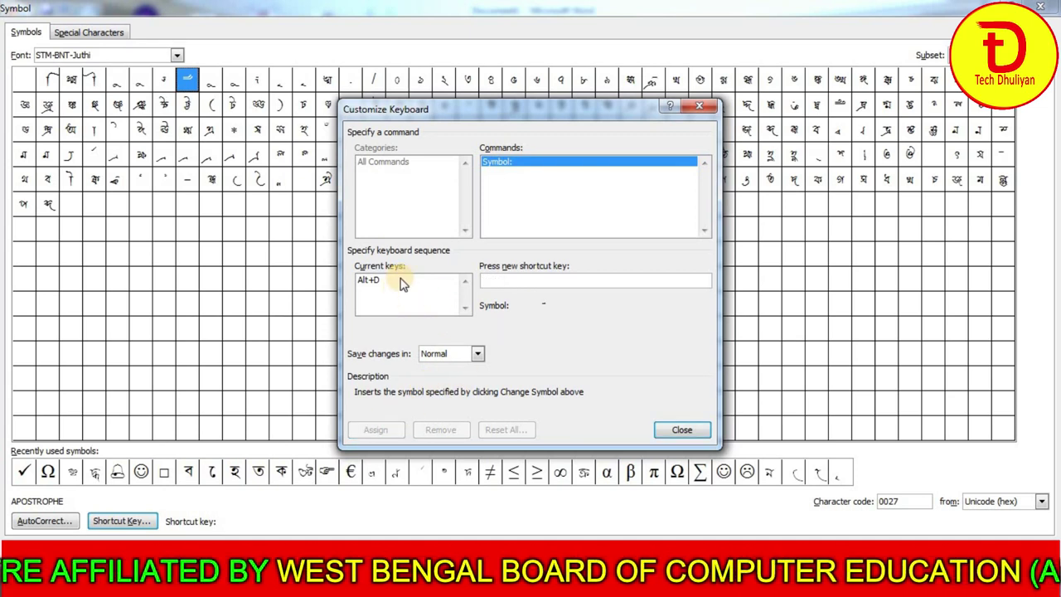
left_click(656, 428)
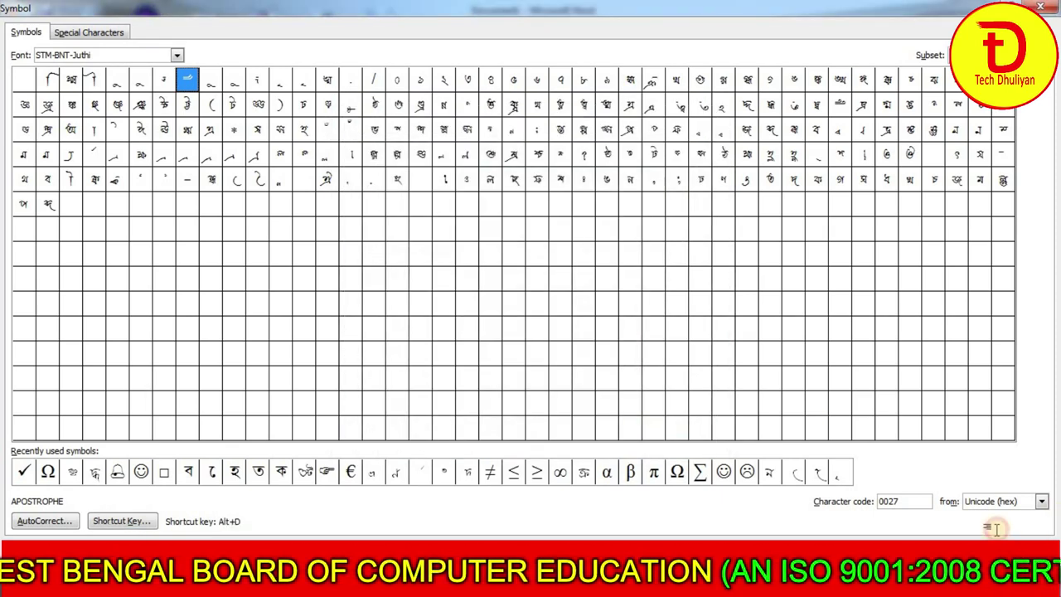
left_click(996, 528)
key("BackSpace")
Restore আমার and leave a single ৺ flourish after it, deleting trial flourishes and letters.
key("alt+d")
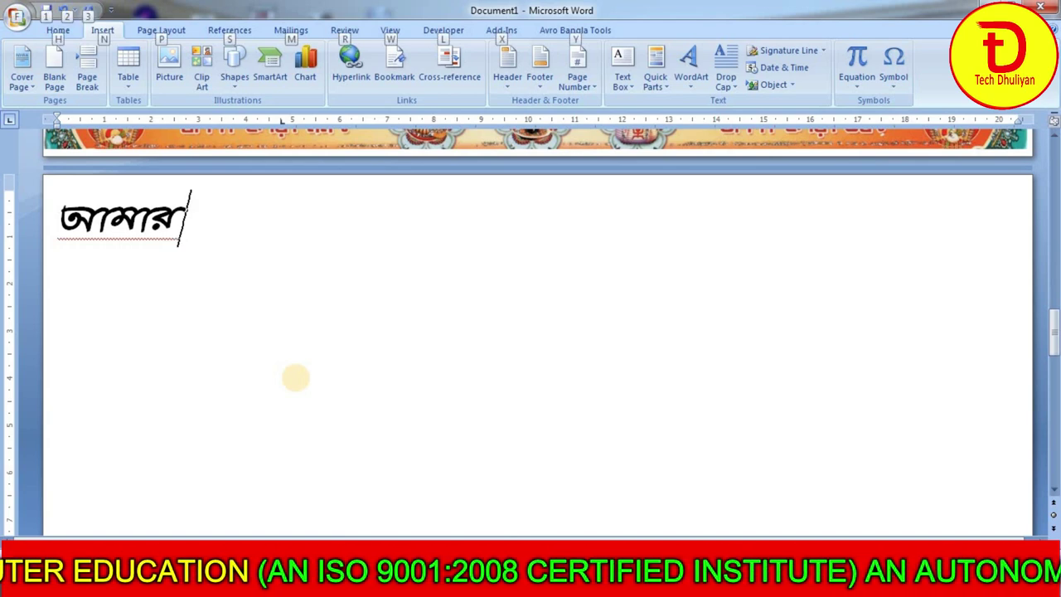
type("৺")
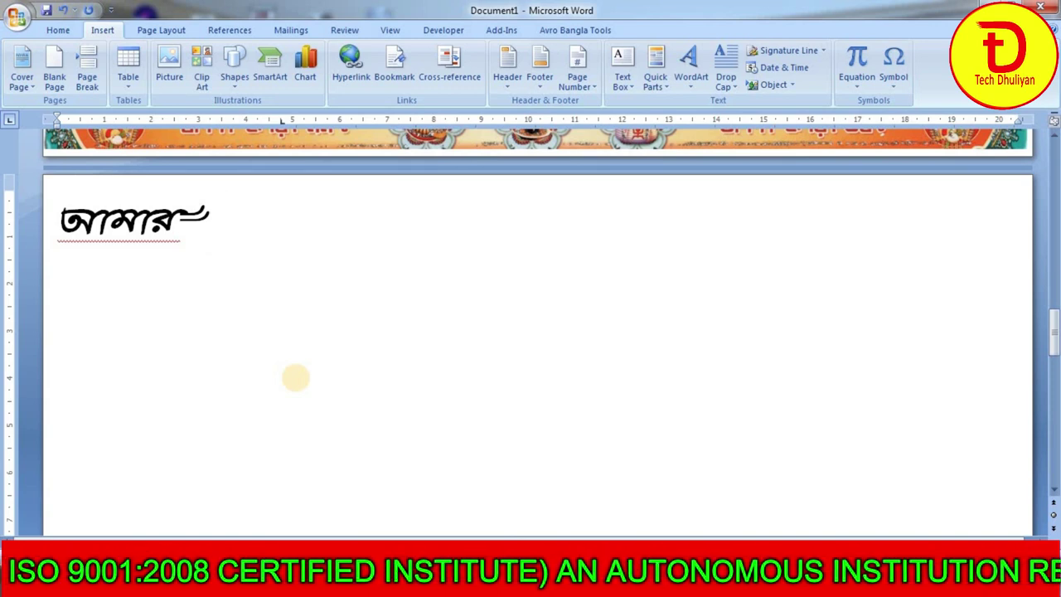
key("BackSpace")
type("৺")
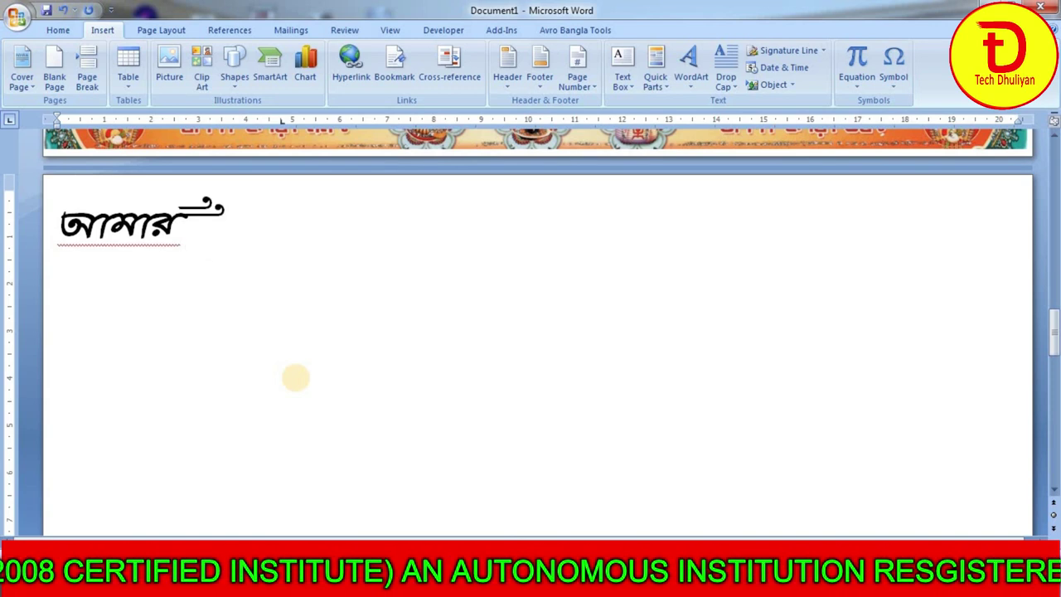
key("BackSpace")
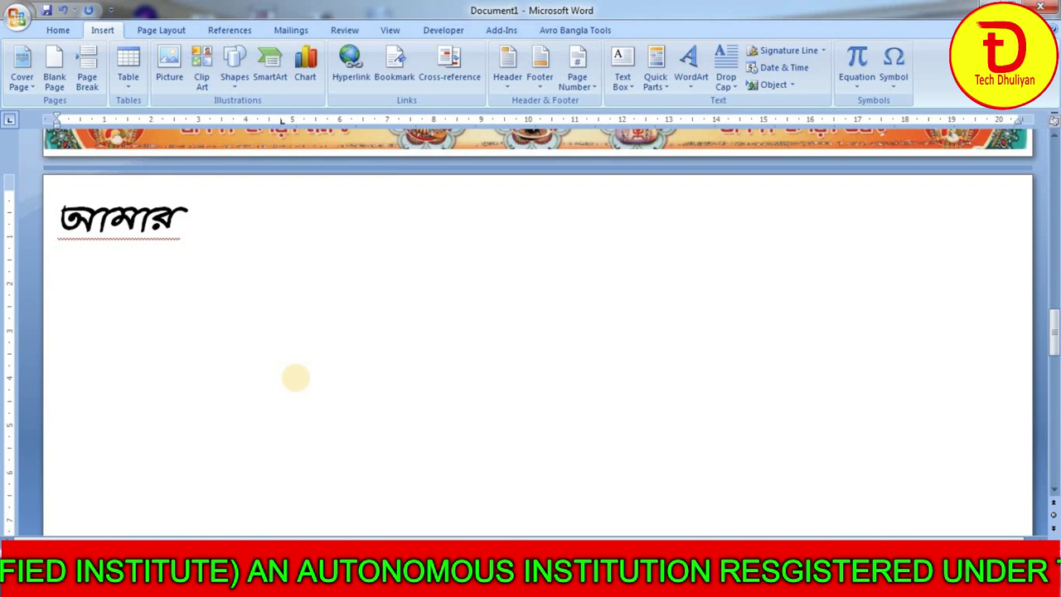
type("৺")
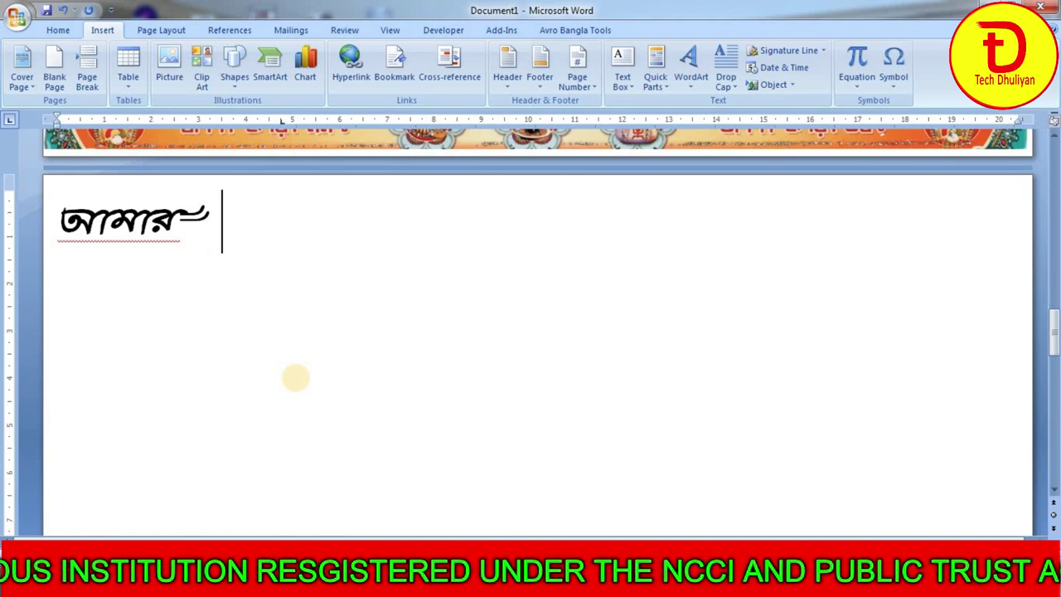
type(" তুড়")
key("BackSpace")
key("BackSpace")
key("BackSpace")
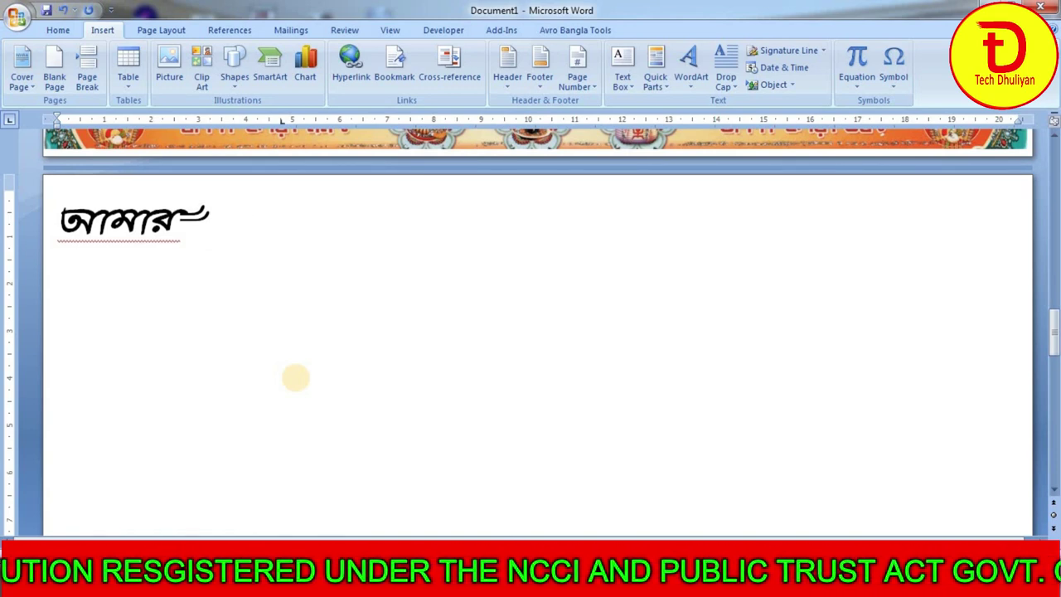
type("তু")
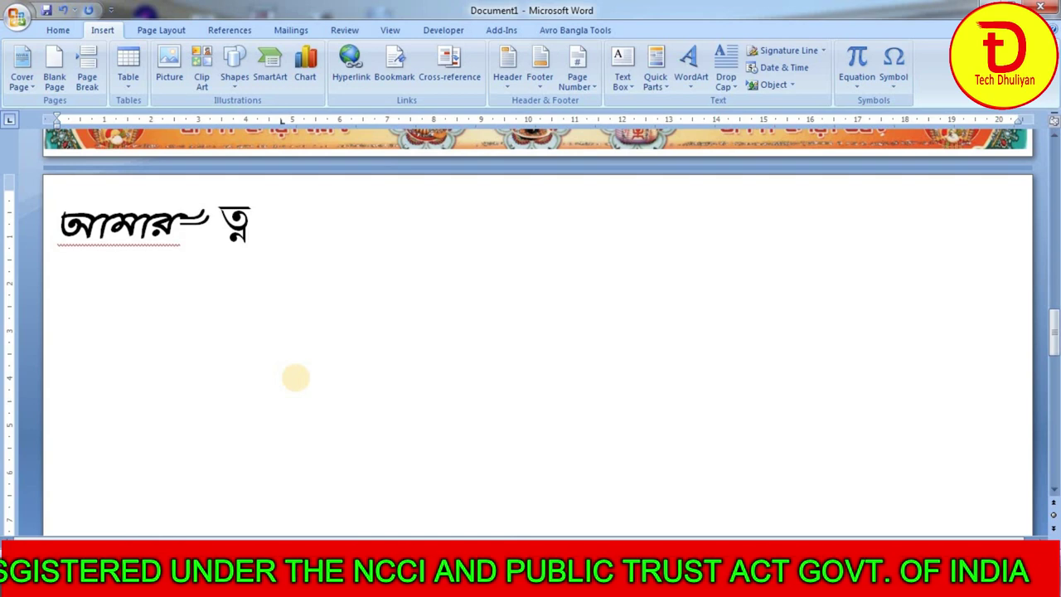
key("BackSpace")
key("BackSpace")
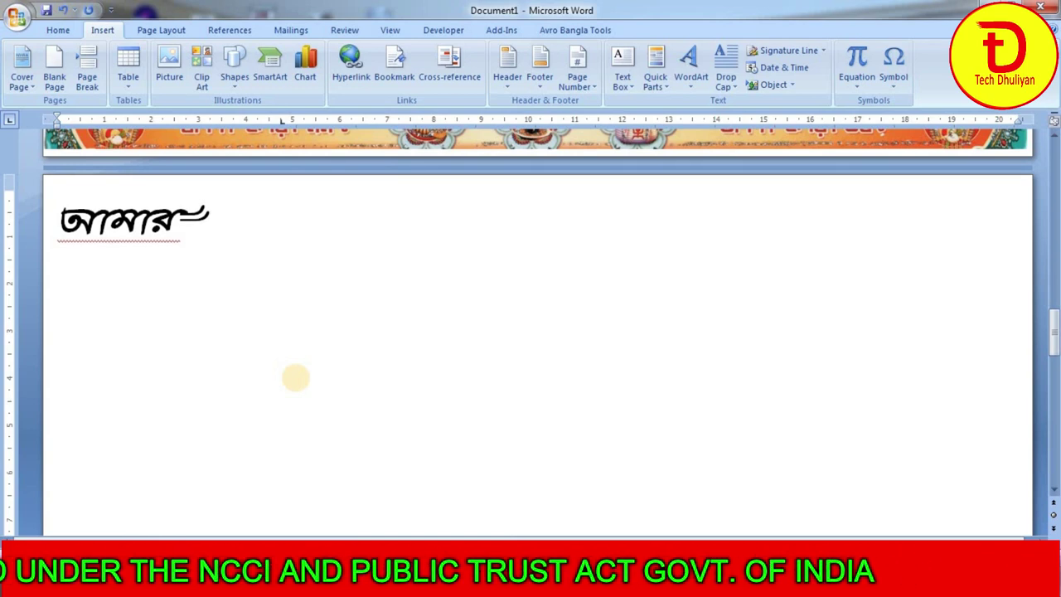
left_click(58, 30)
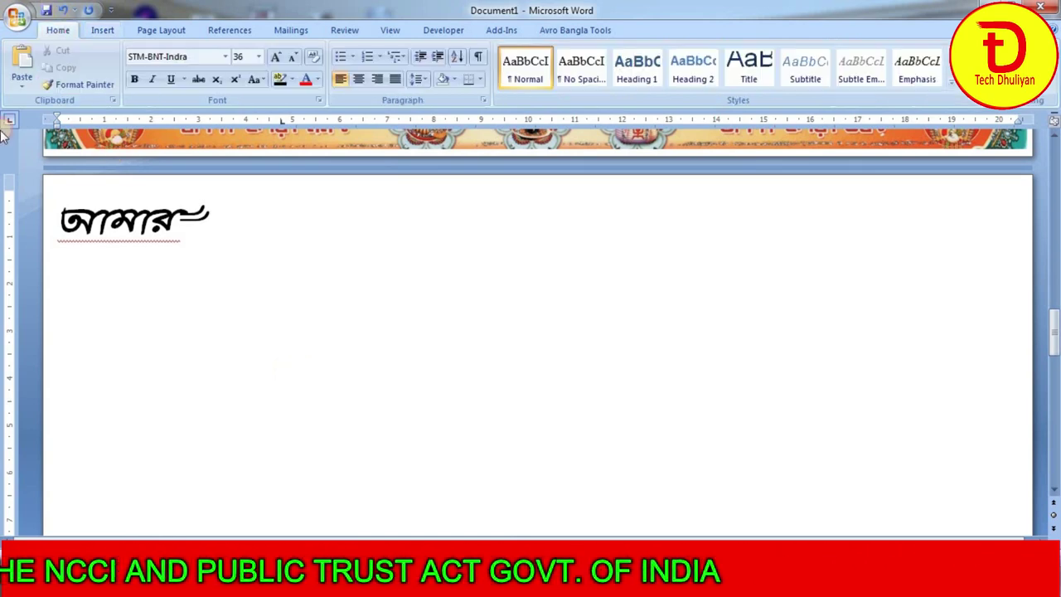
In ChitraMJ, type নাম: followed by the full name with flourishes, then start a new line.
left_click(225, 57)
left_click(173, 142)
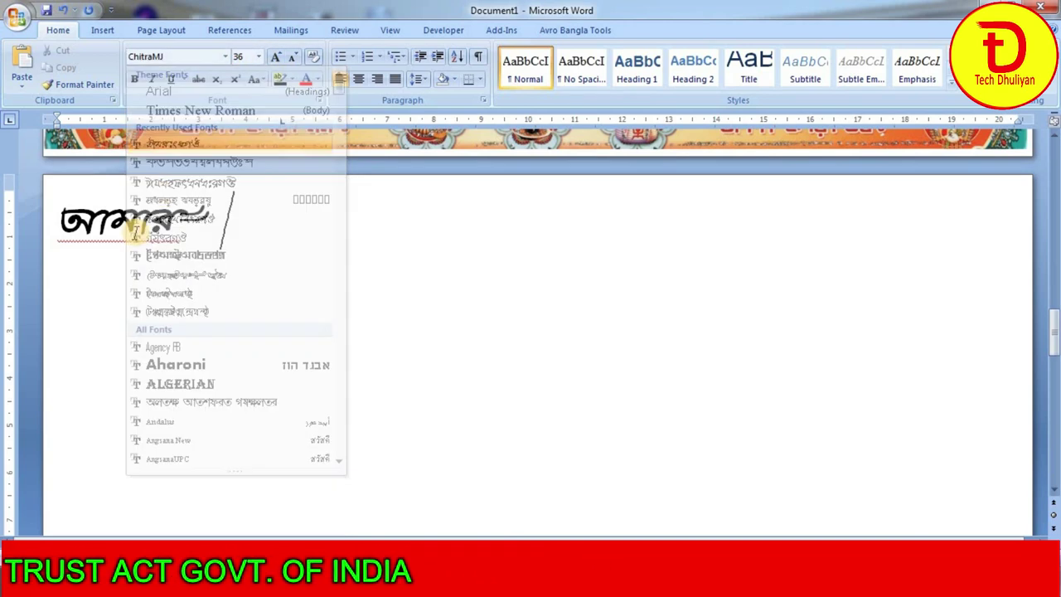
type("নাম: ")
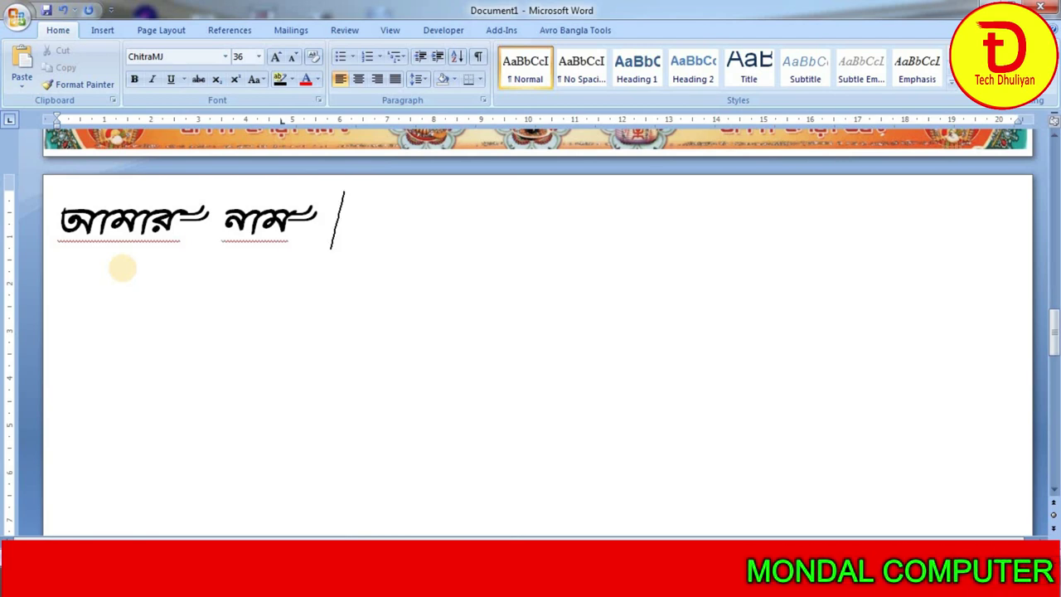
type("ি")
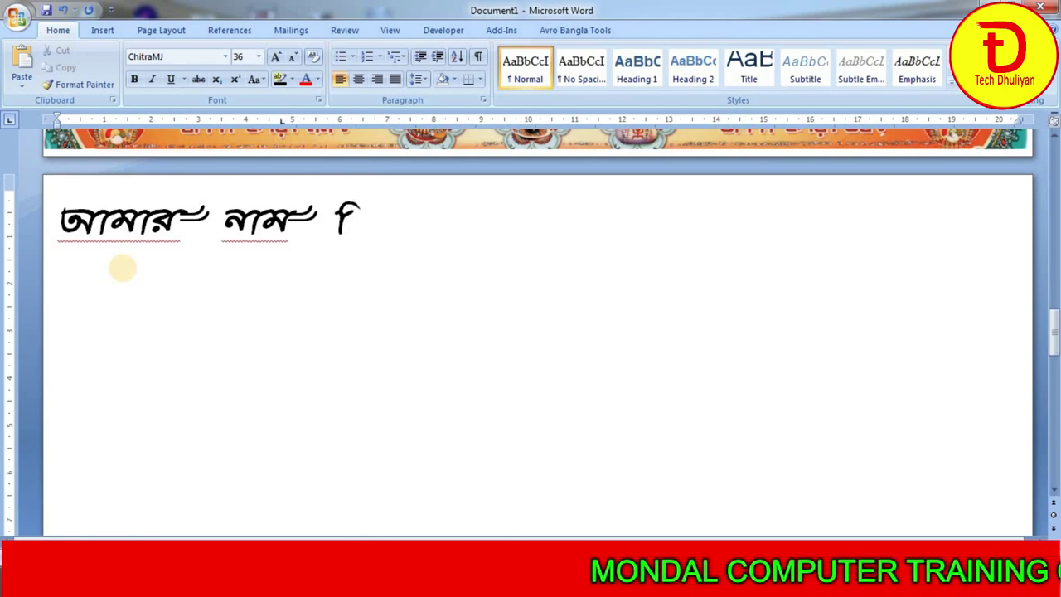
type("ব")
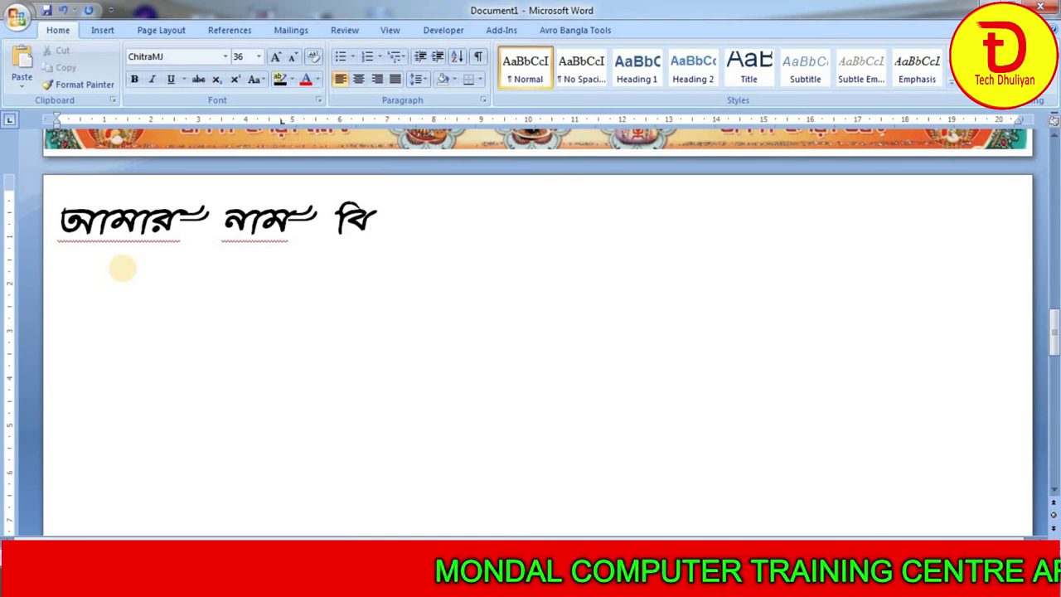
key("alt+m")
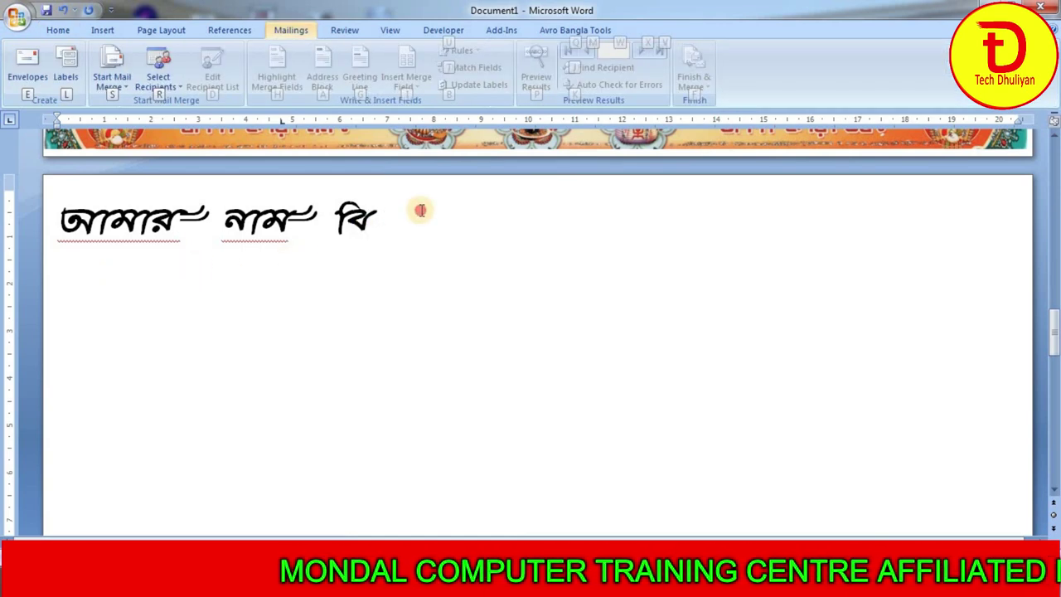
left_click(406, 222)
type("শ")
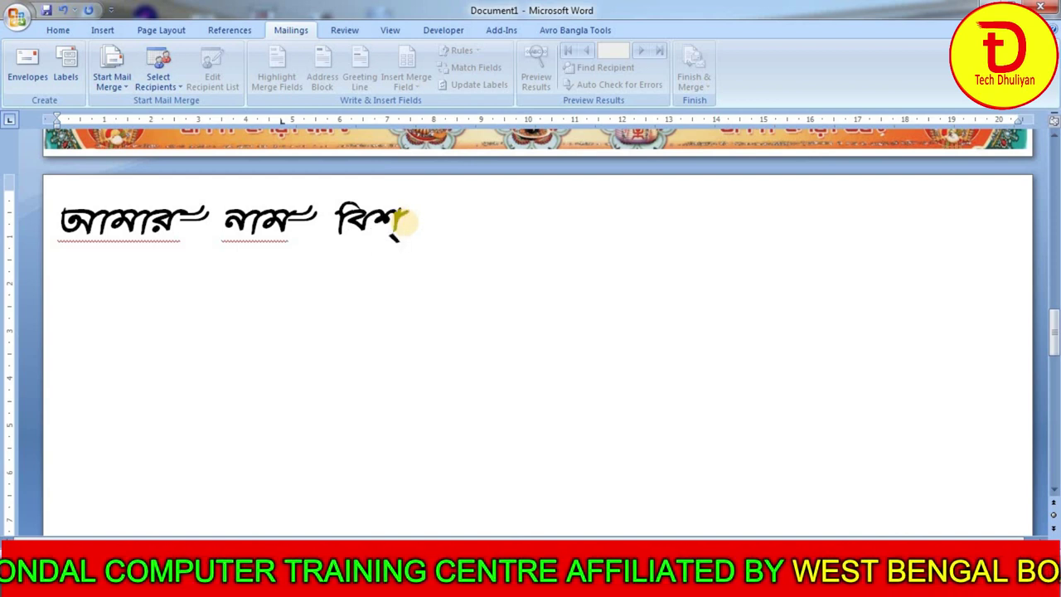
type("্ব")
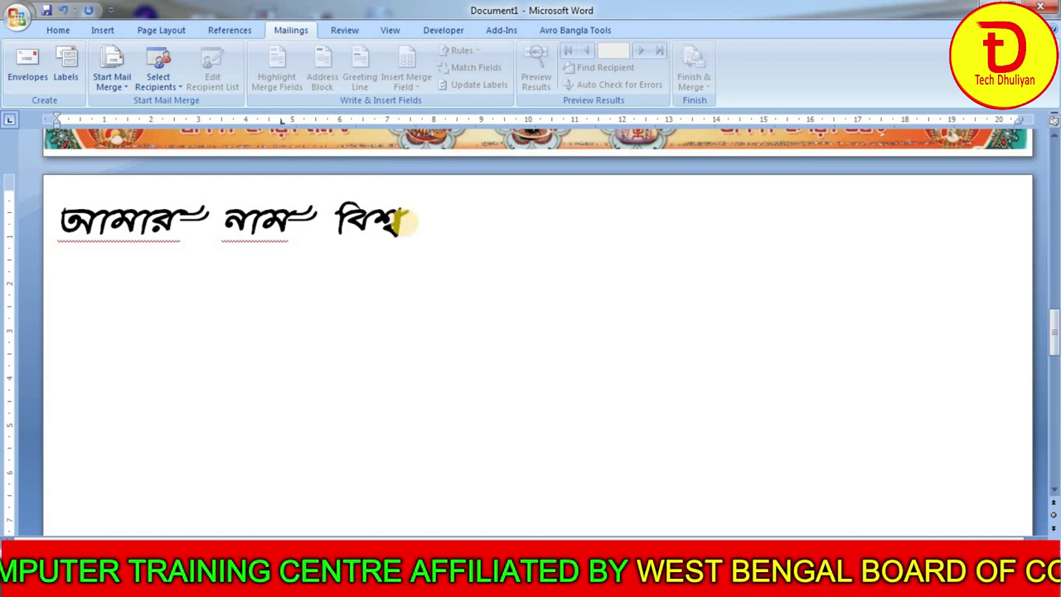
type("ী")
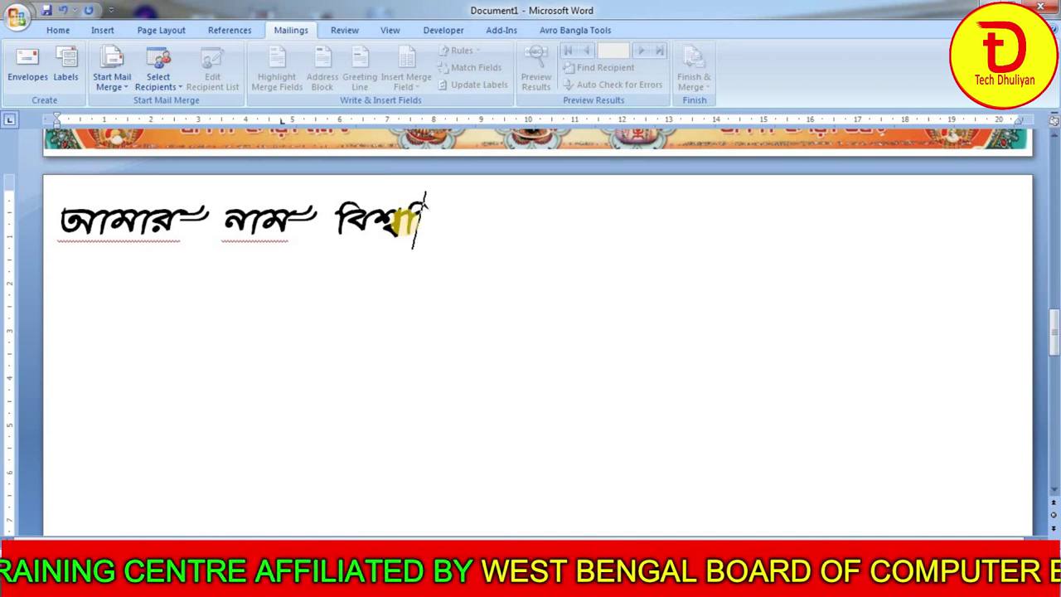
type("জ")
key("BackSpace")
type("জি")
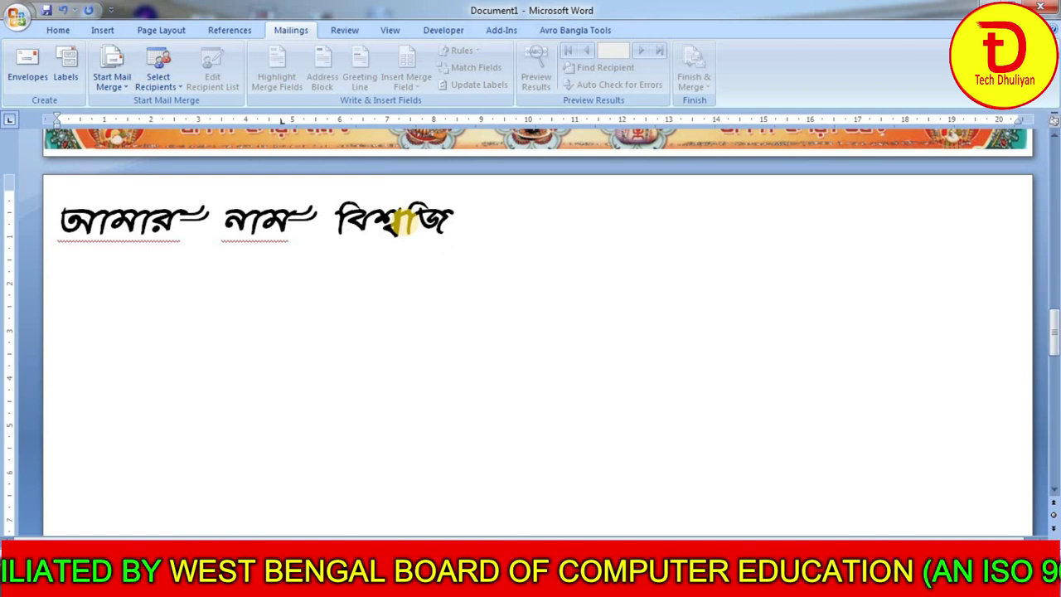
type("ত")
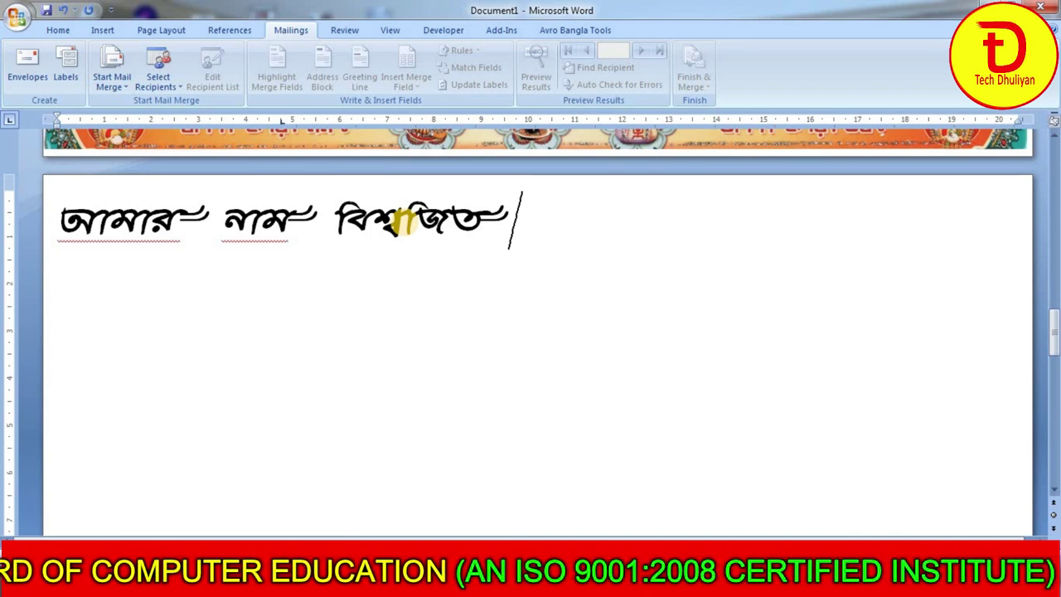
type("স")
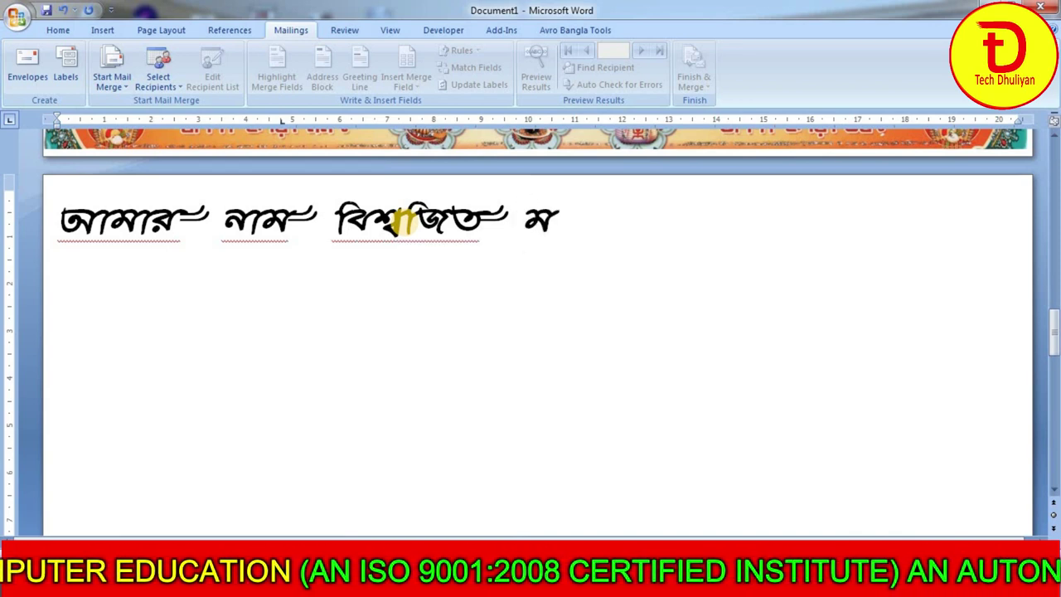
type("ন্")
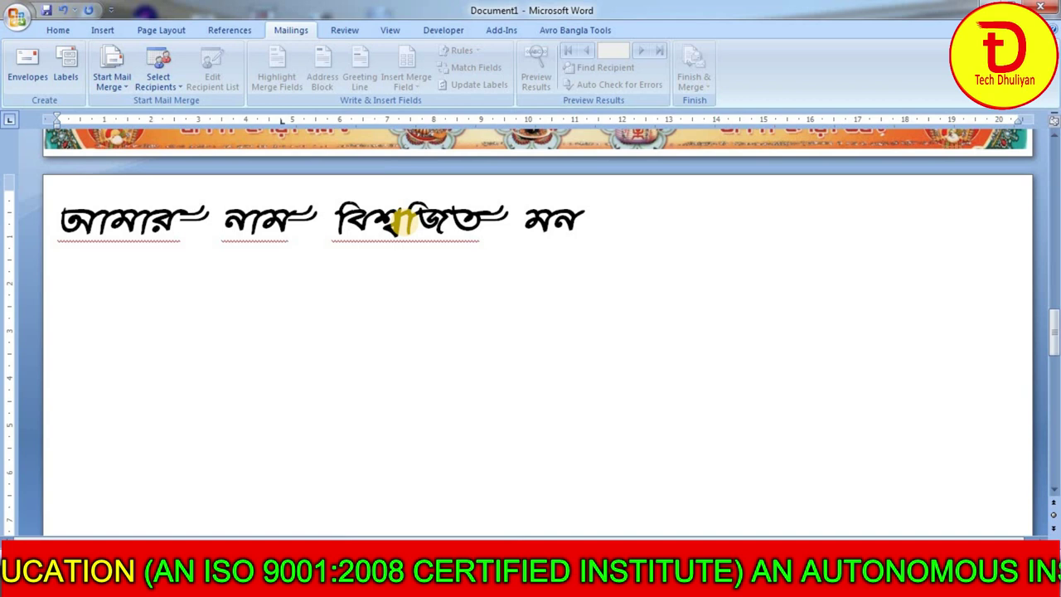
type("ড")
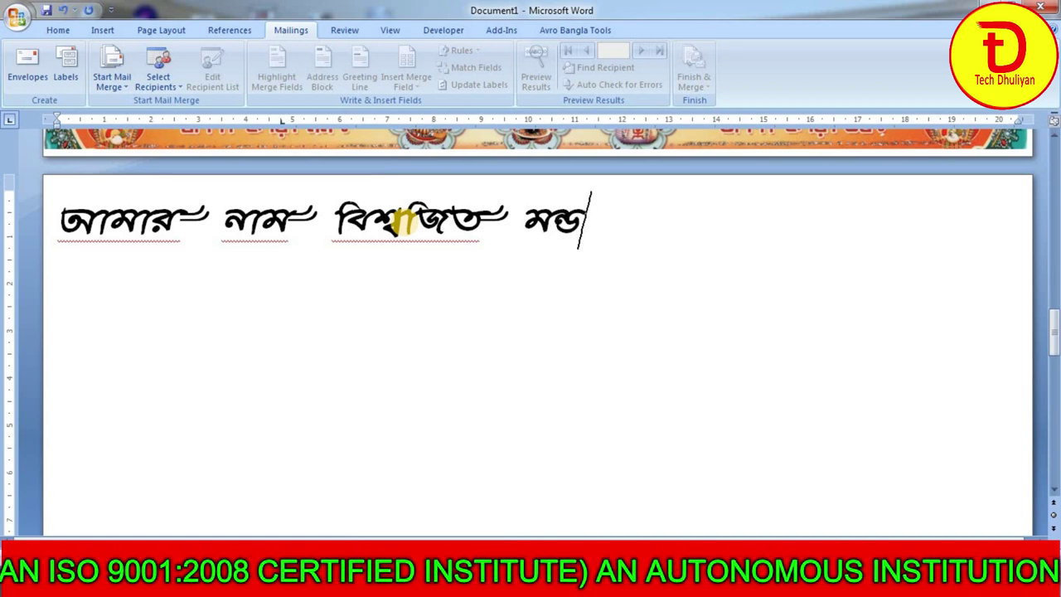
type("ল")
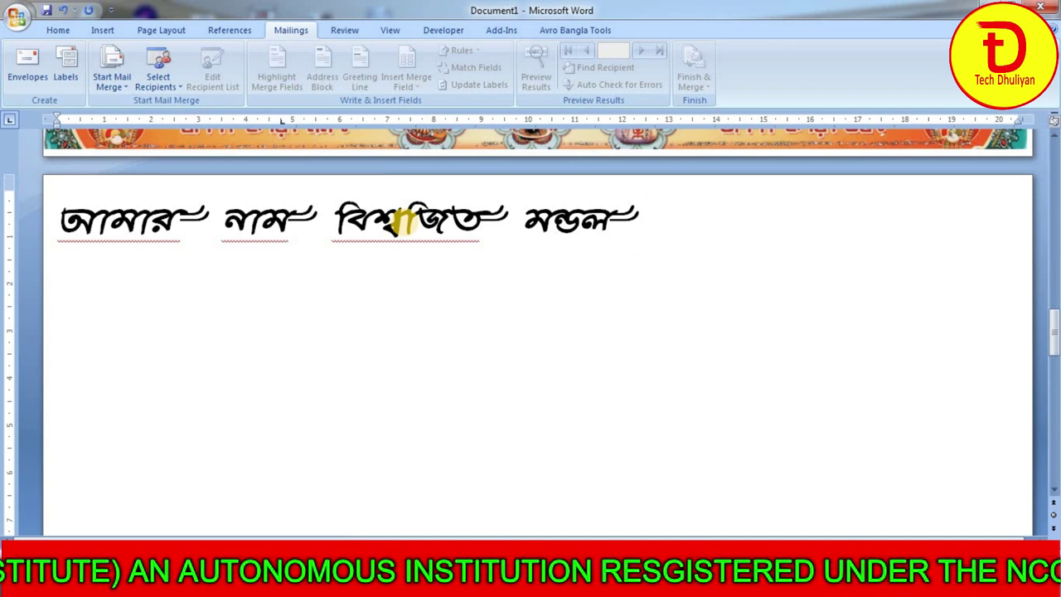
key("Return")
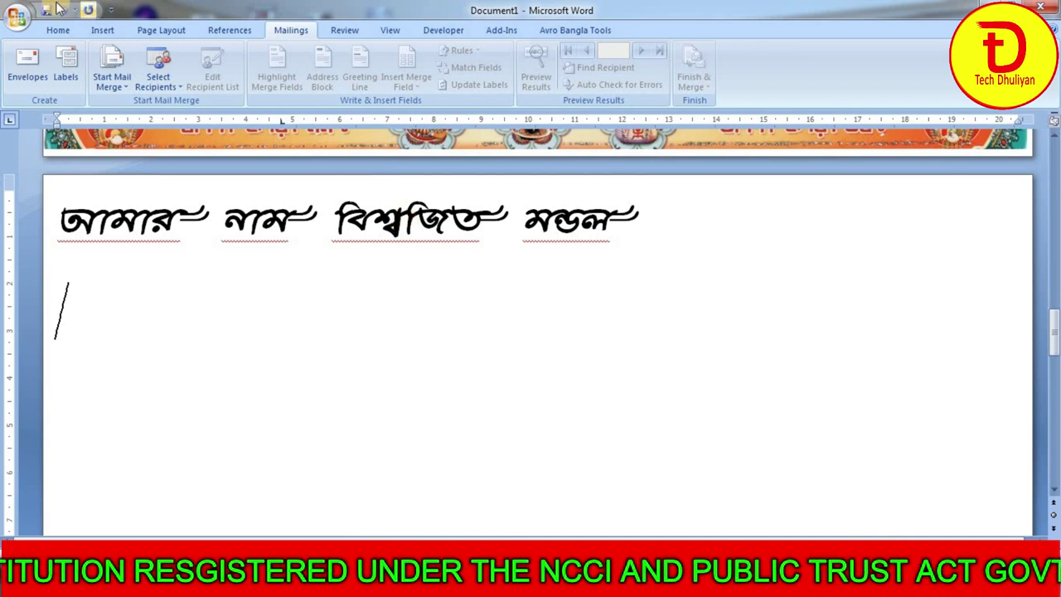
left_click(58, 30)
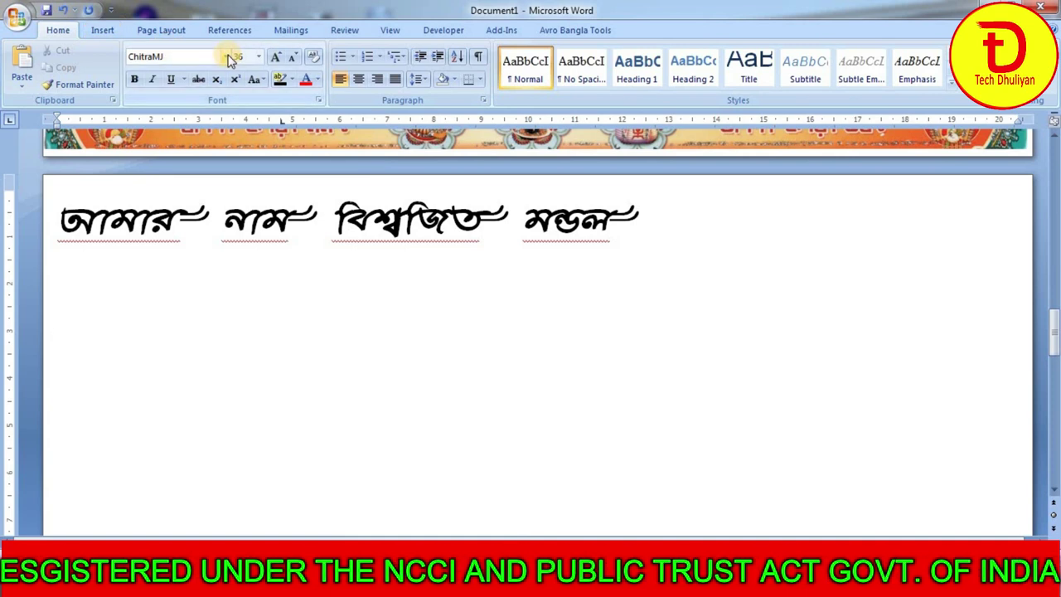
On a new line in ChandrabatiMJ, type 'আমার বাড়ি ধুিলয়ান', fixing a mistyped character.
left_click(224, 56)
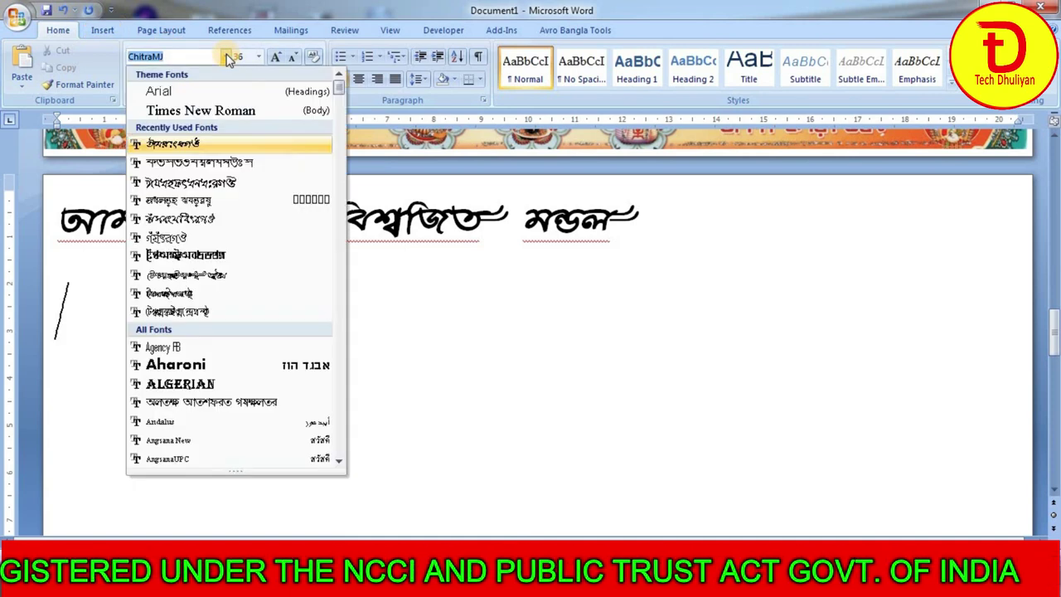
left_click(190, 183)
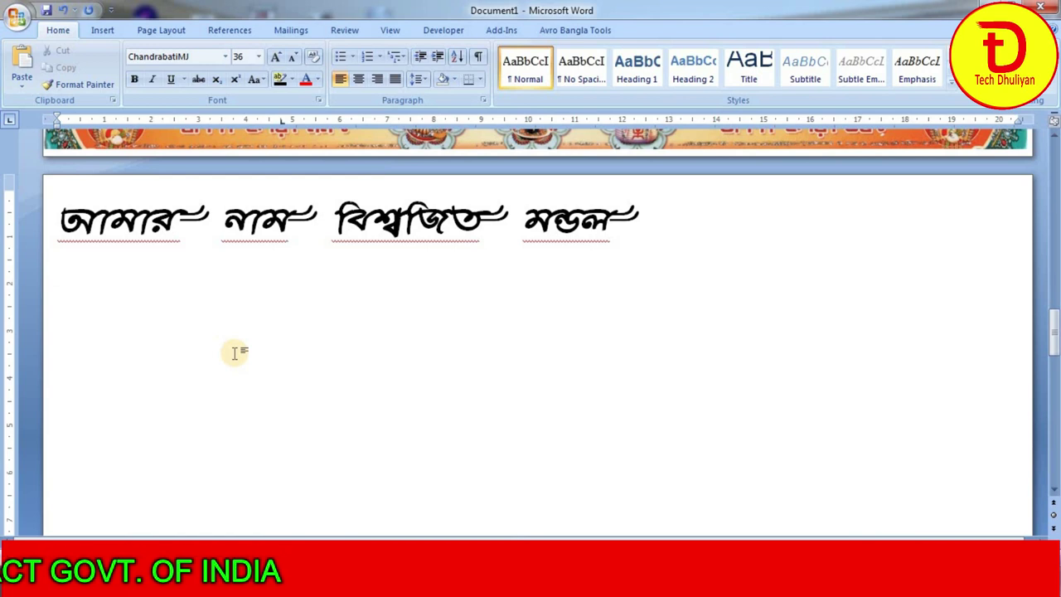
key("Return")
type("আ")
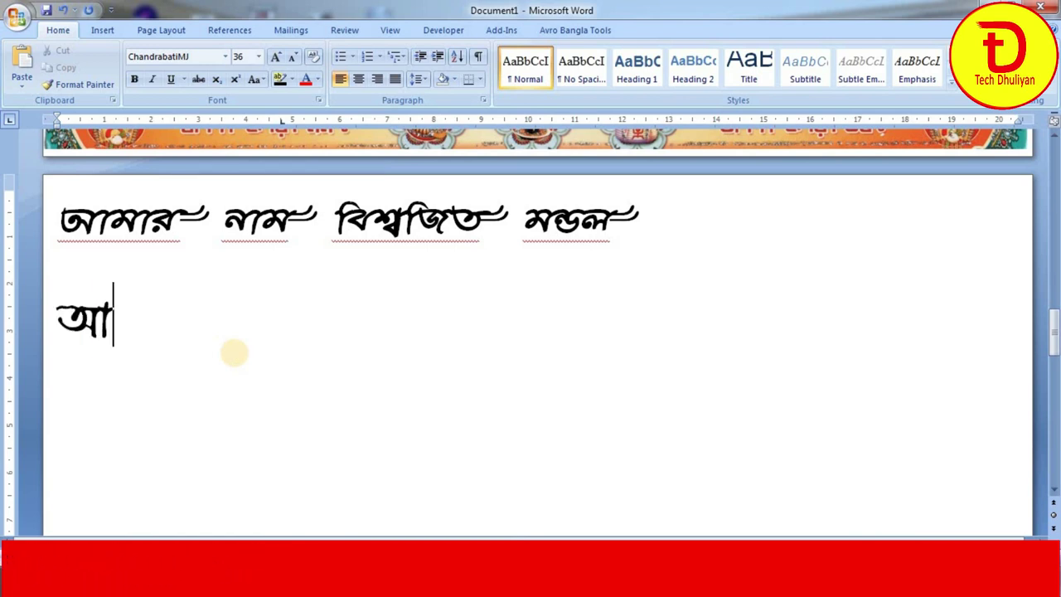
type("মা")
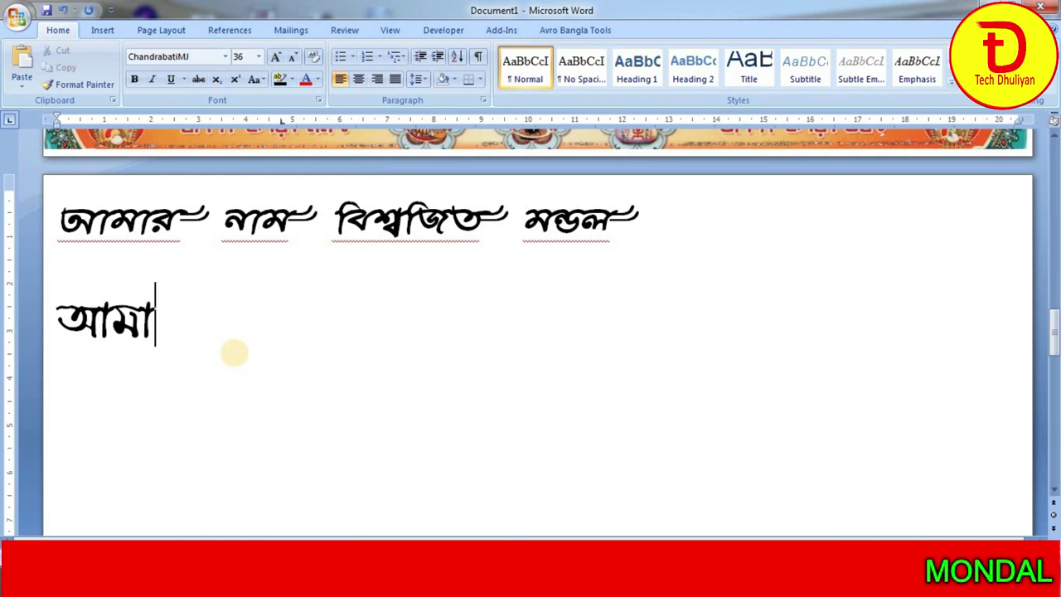
type("র")
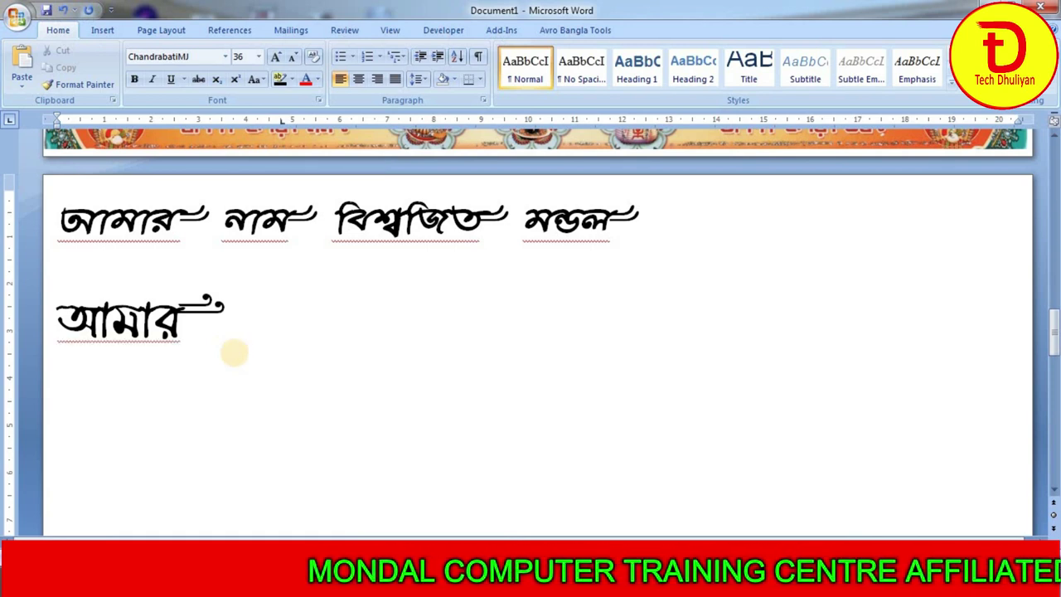
type("বা")
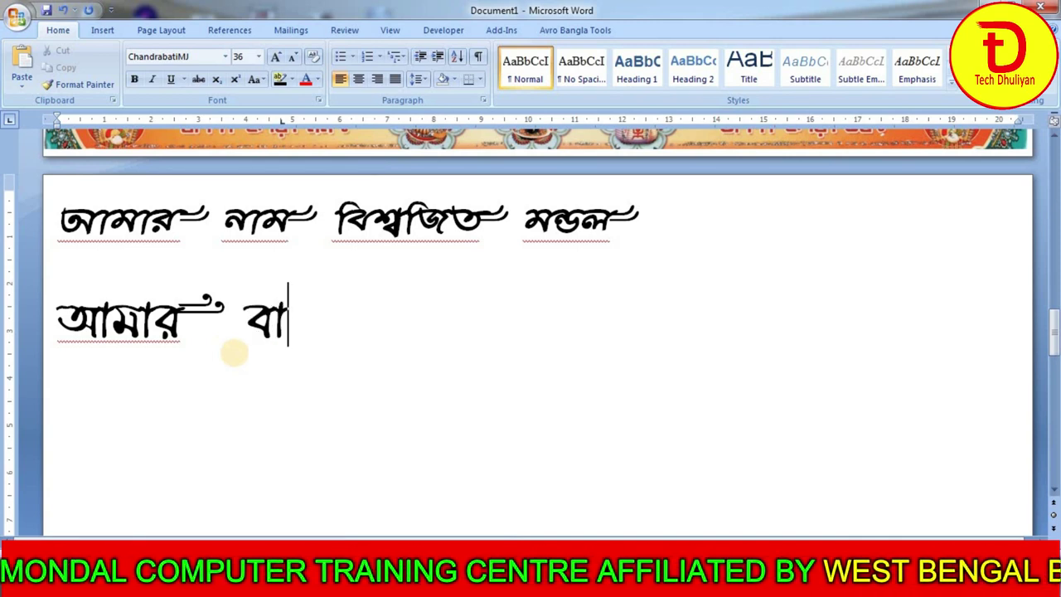
type("ড়")
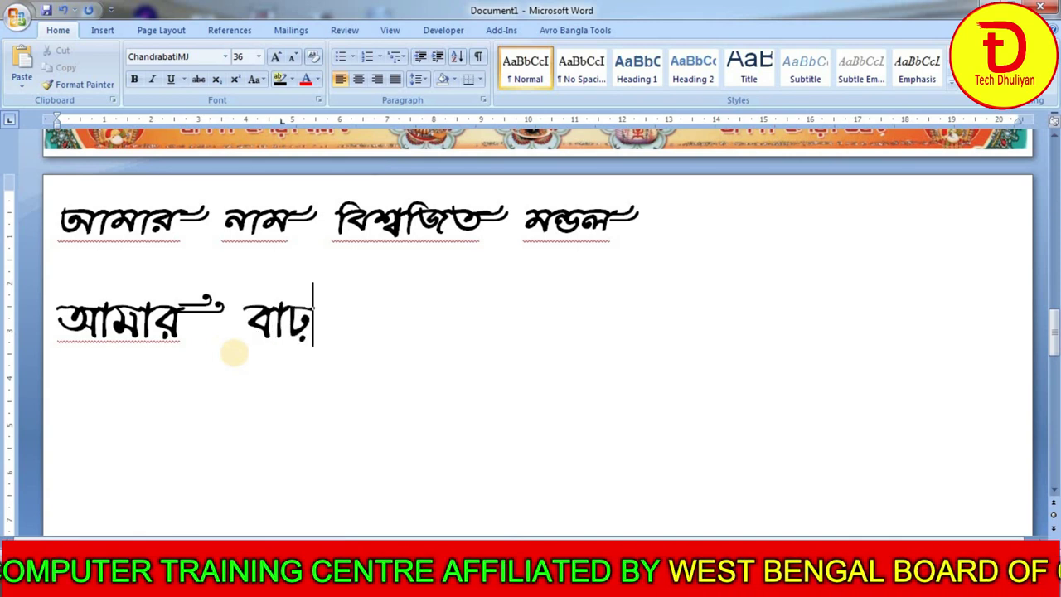
key("BackSpace")
type("ড়")
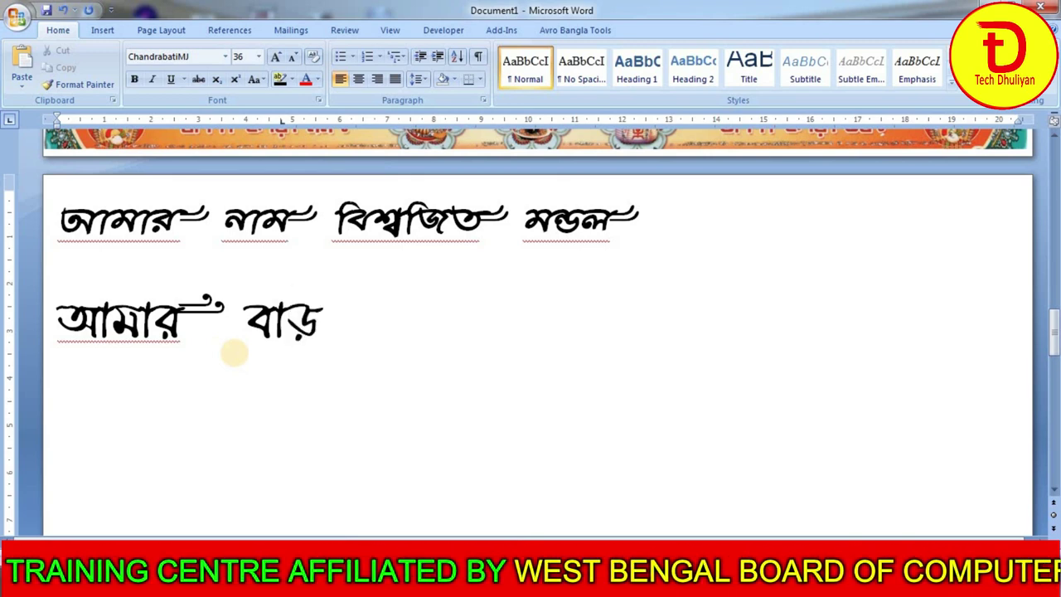
type("ি")
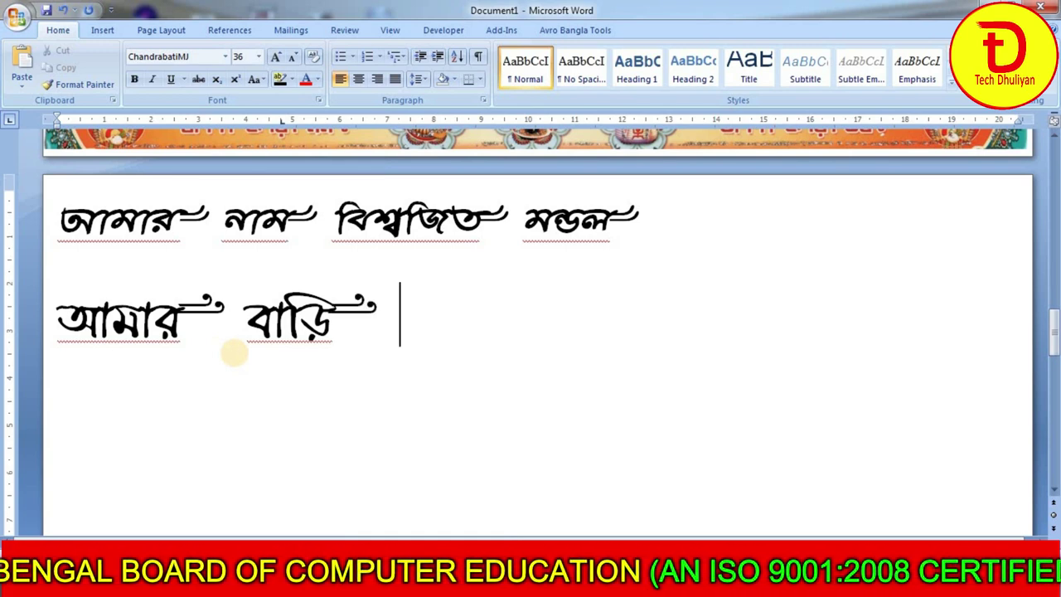
type(" ধু")
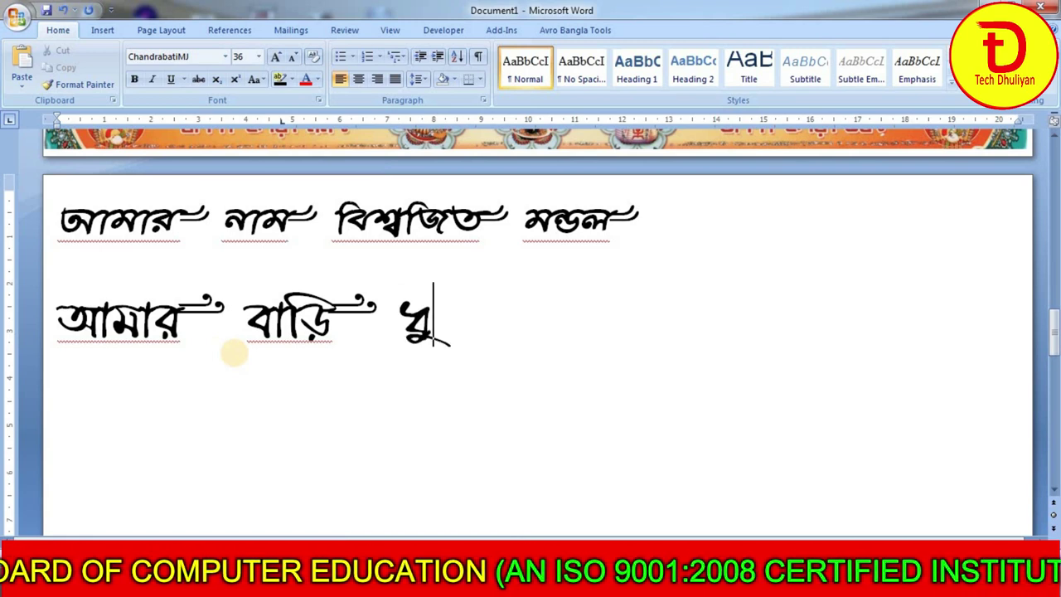
type("ি")
type("লি")
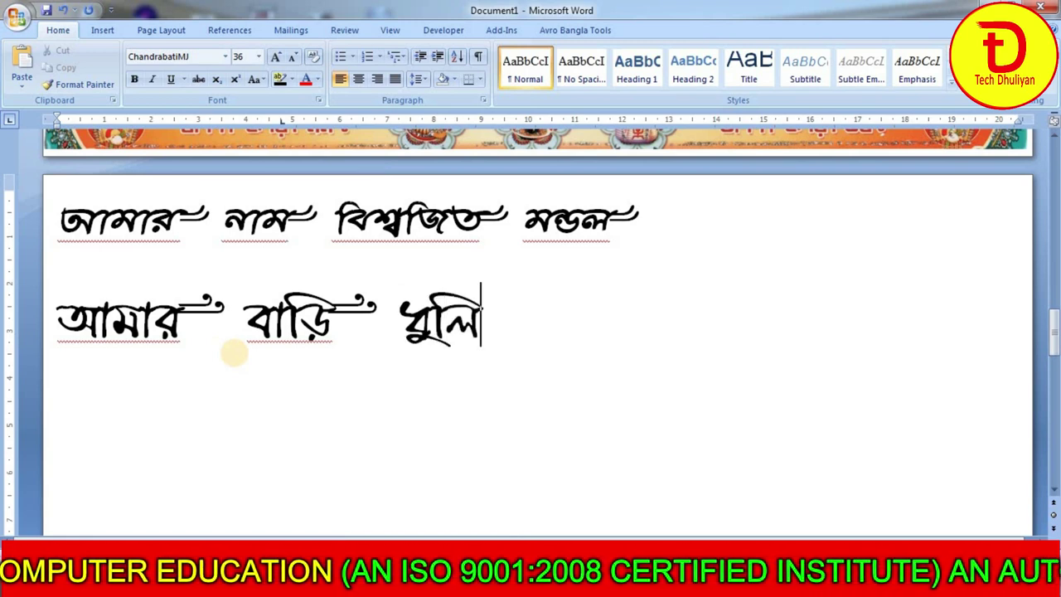
type("য়ান")
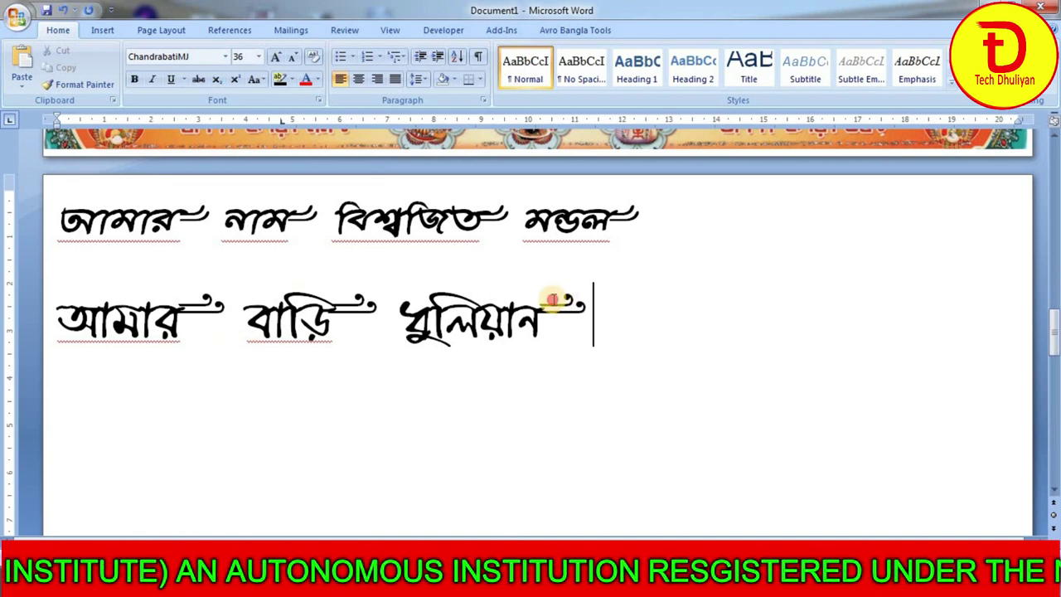
left_click_drag(540, 311, 592, 315)
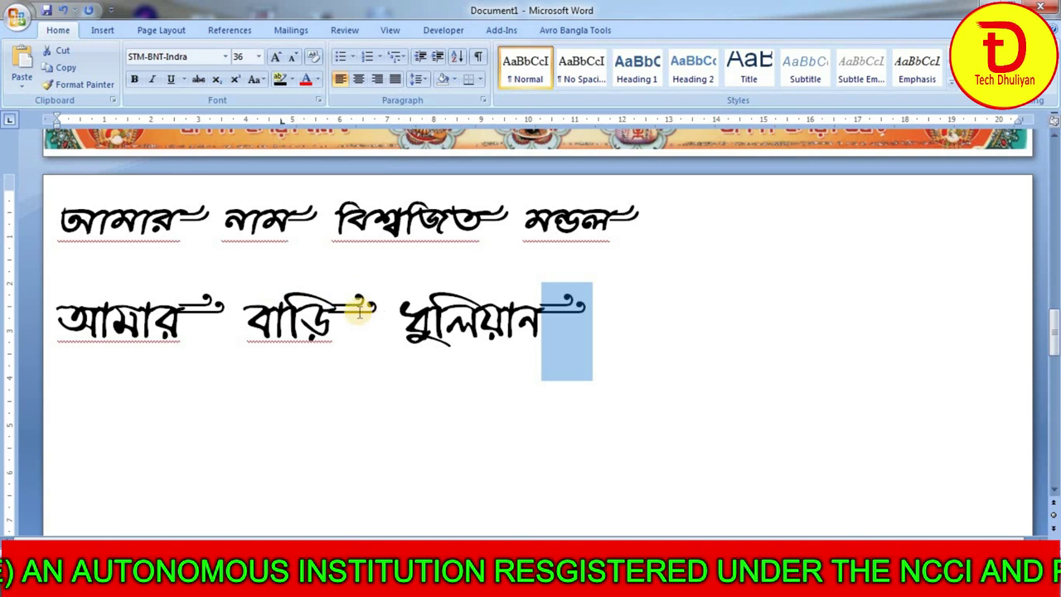
left_click_drag(333, 308, 380, 312)
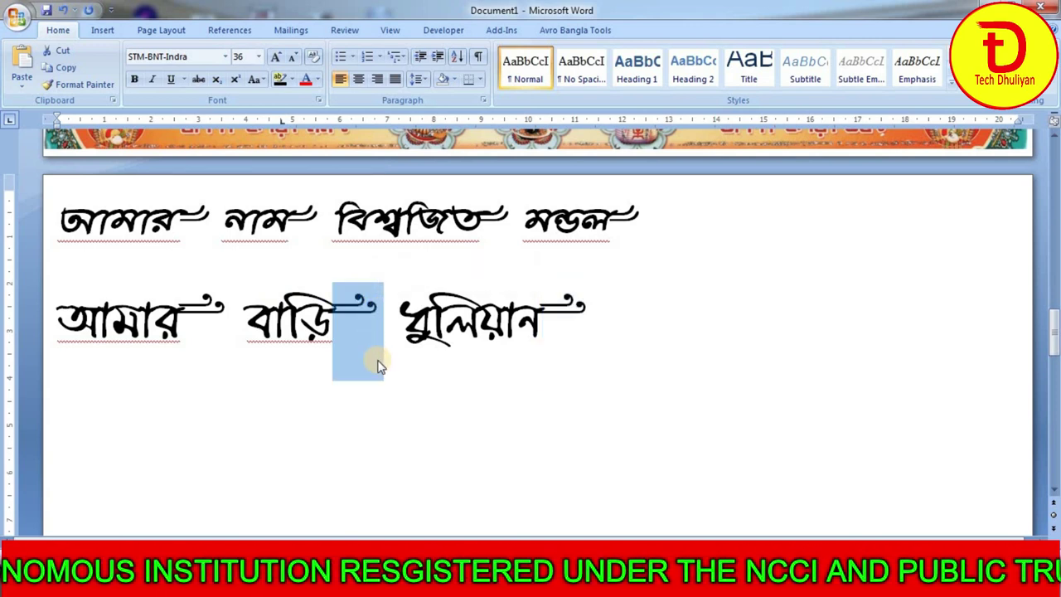
left_click(385, 323)
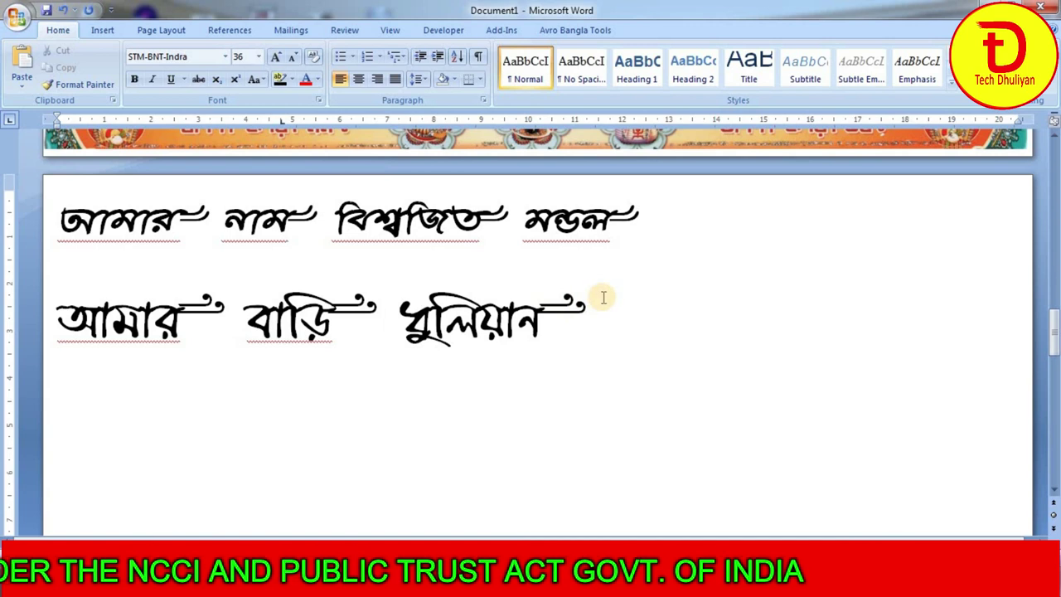
scroll(603, 296, "down", 3)
scroll(603, 297, "up", 5)
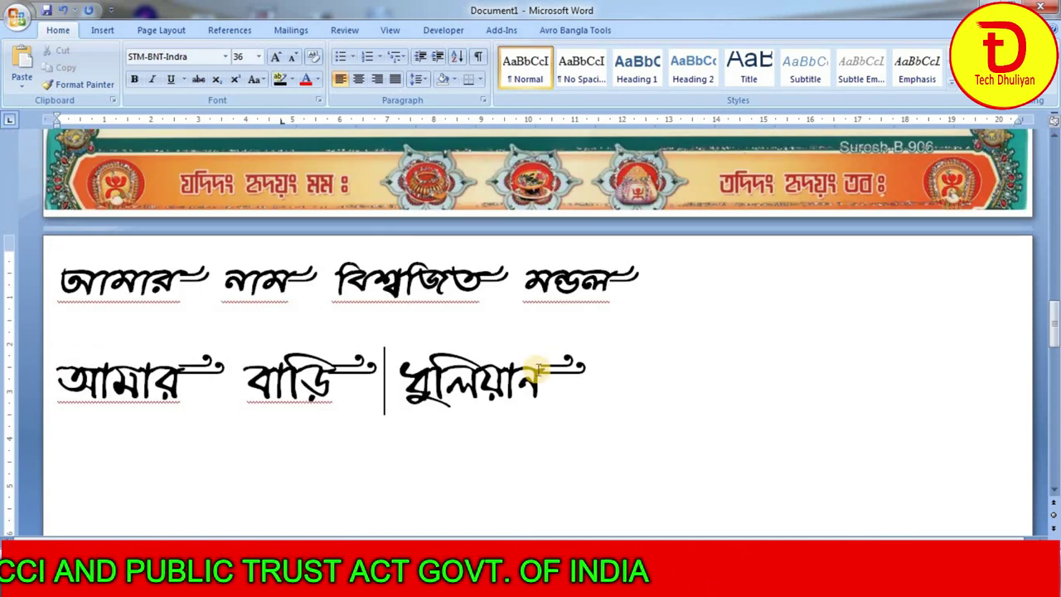
scroll(534, 356, "down", 1)
scroll(535, 356, "down", 1)
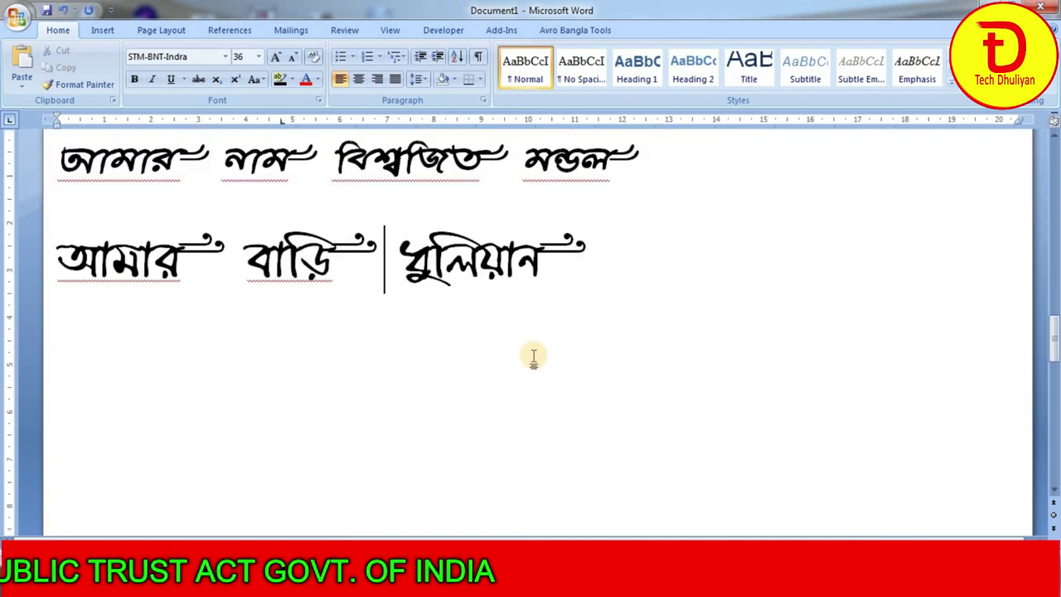
left_click(557, 283)
left_click(602, 282)
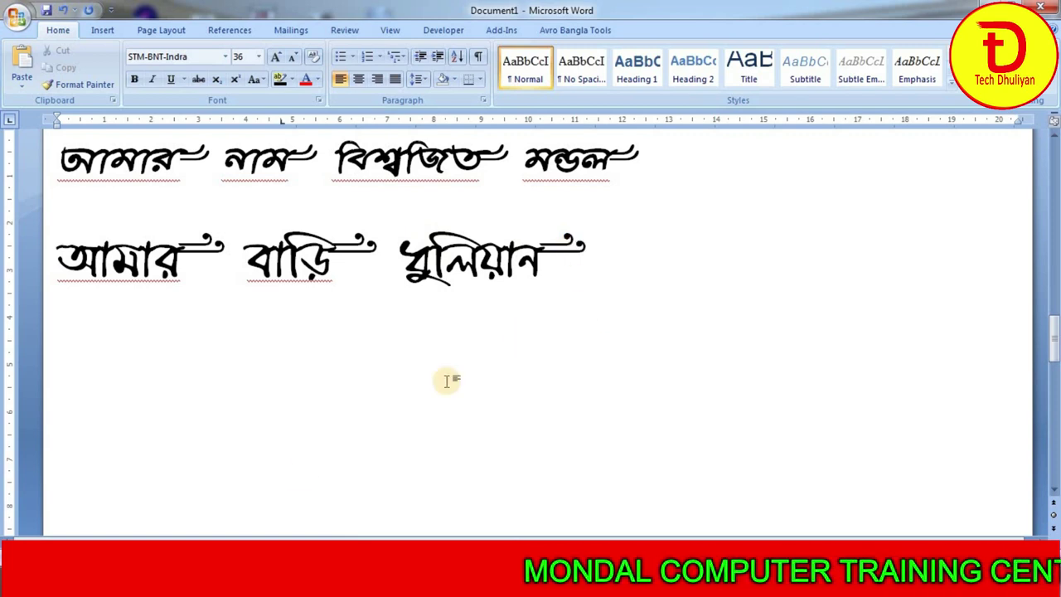
Open a maximized Chrome window on Google and search for 'bijay font'.
left_click(207, 584)
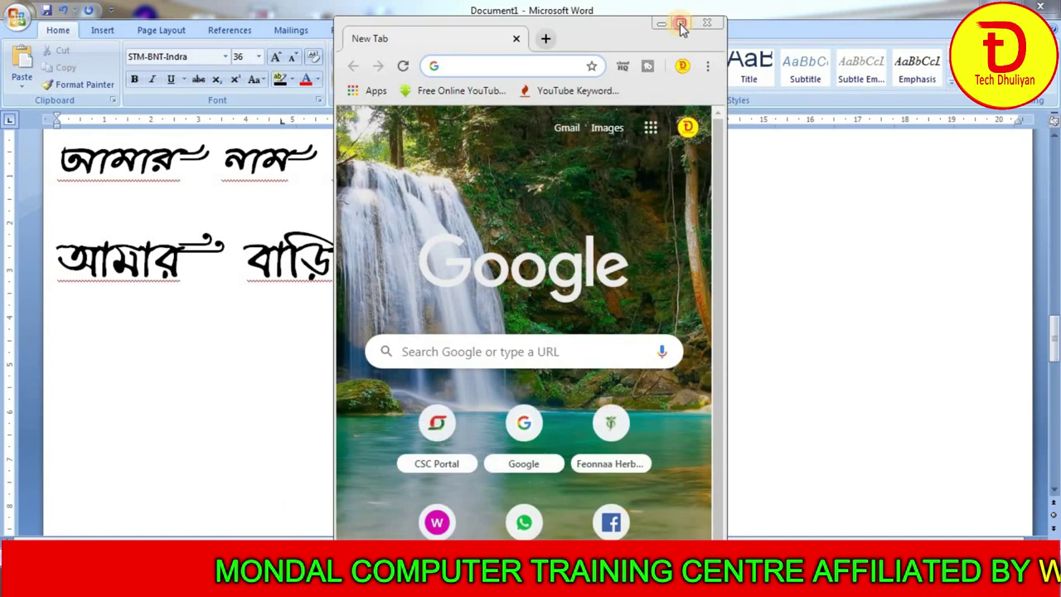
left_click(681, 22)
left_click(390, 326)
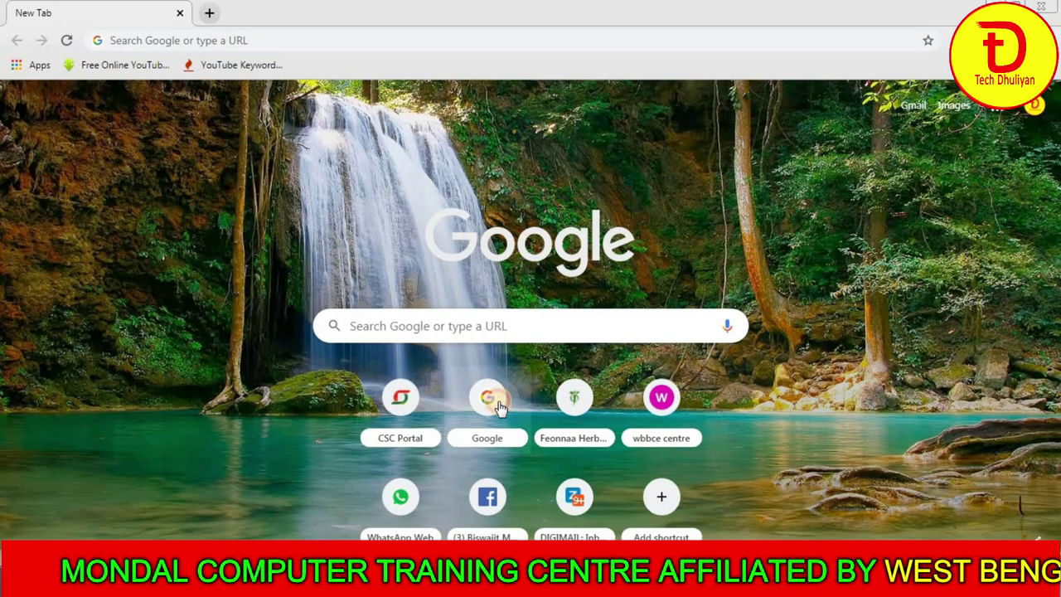
left_click(487, 398)
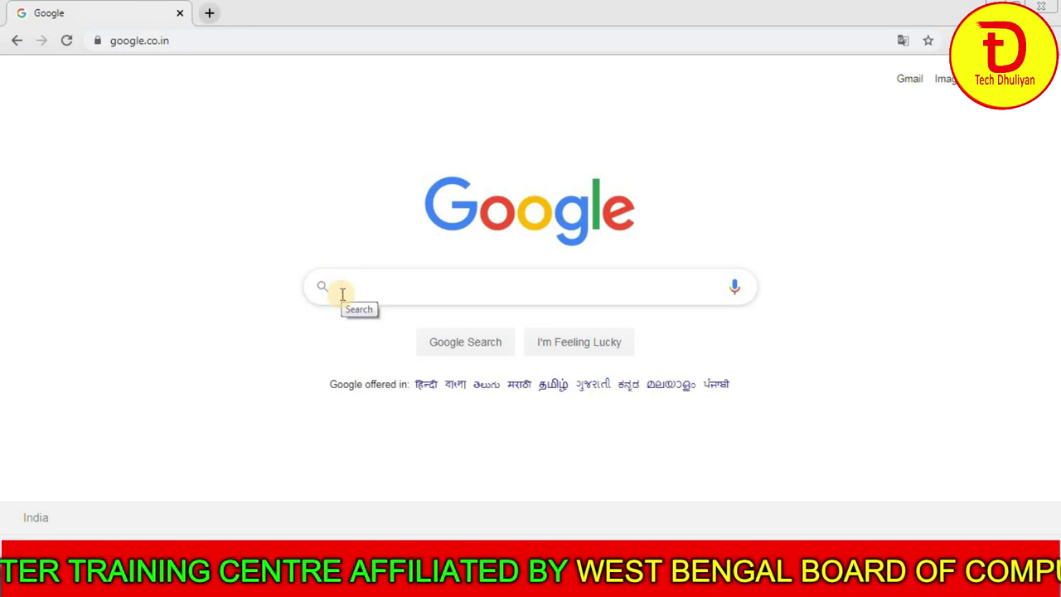
type("bij")
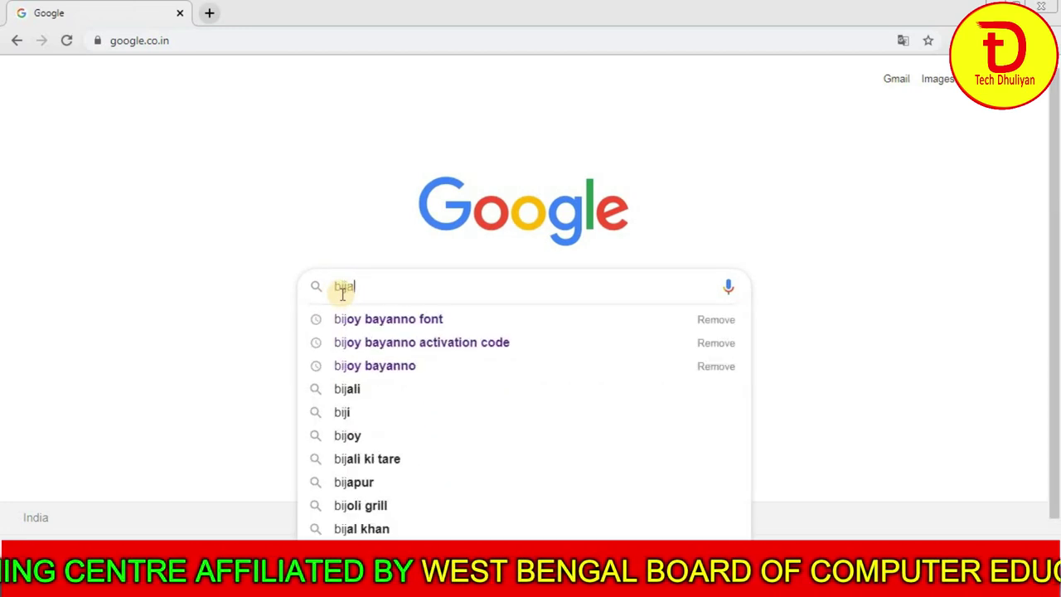
type("ay ")
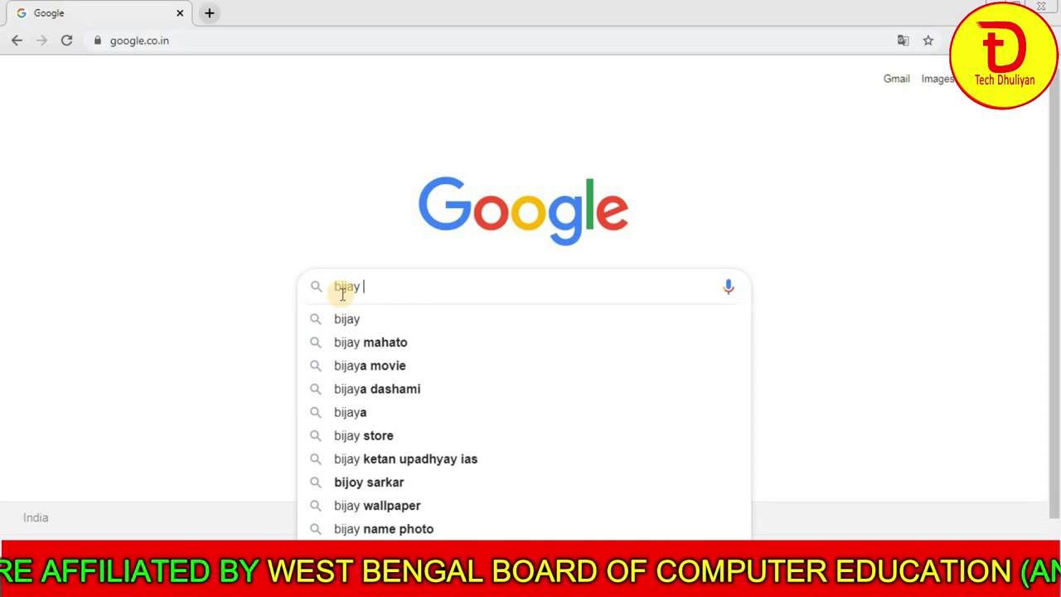
type("font")
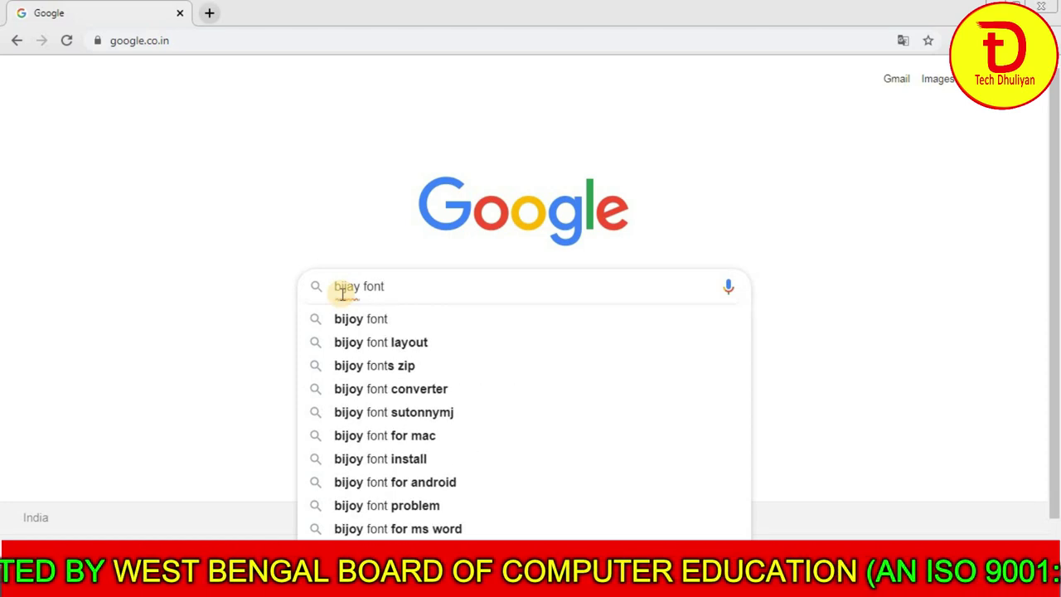
key("Return")
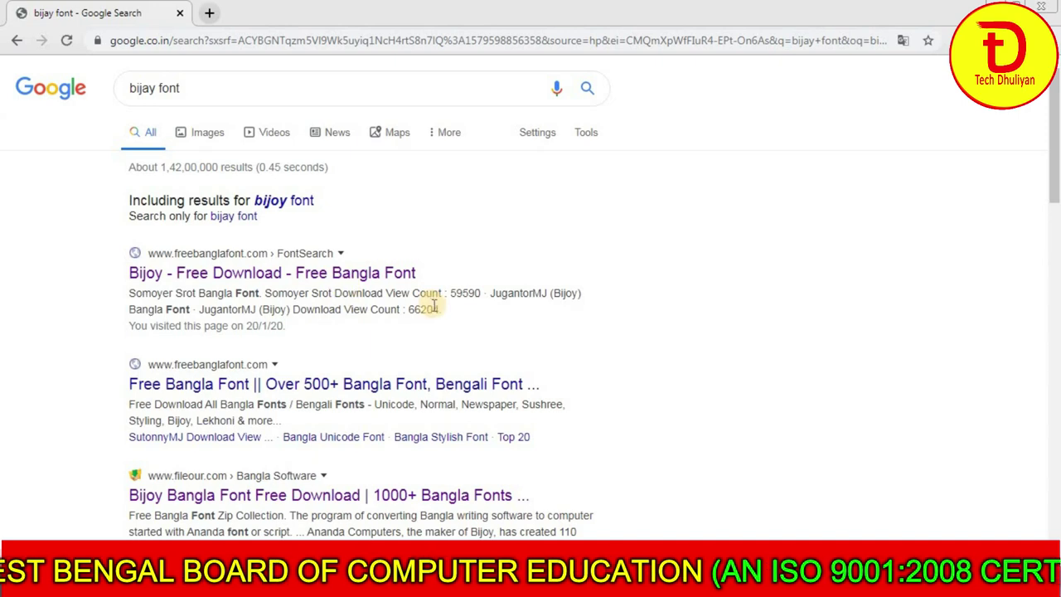
Open the 'Bijoy - Free Download' result on Free Bangla Font and scroll down its listing.
left_click(197, 276)
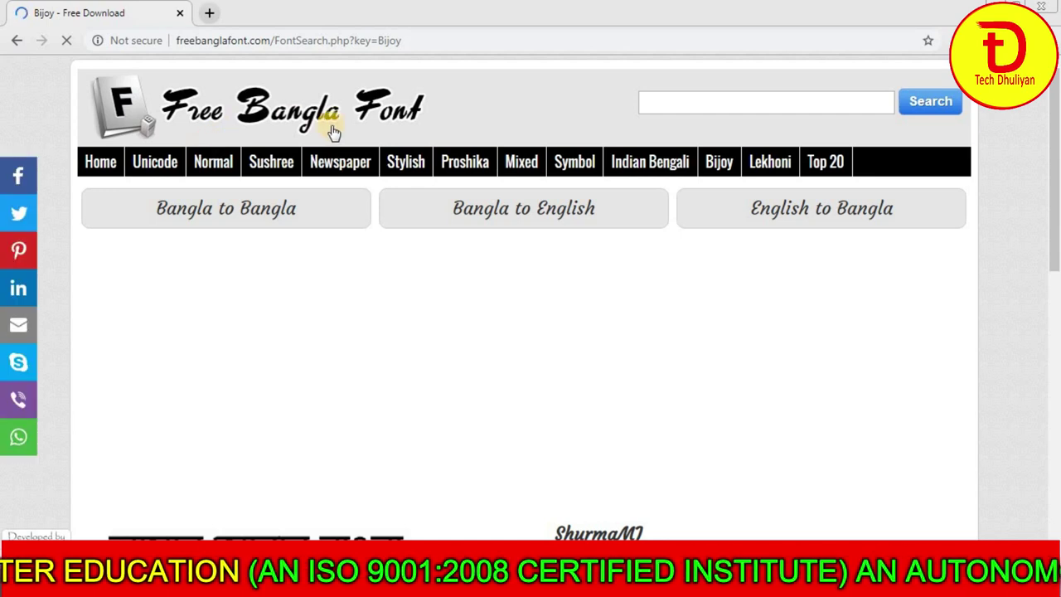
scroll(509, 365, "down", 2)
scroll(340, 353, "down", 3)
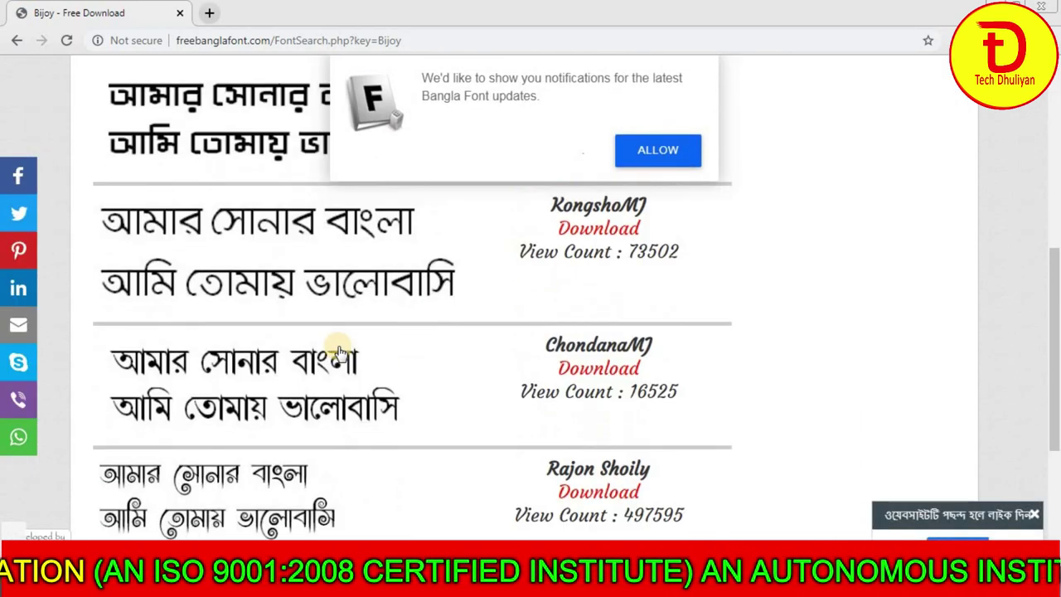
scroll(279, 315, "down", 2)
scroll(284, 310, "down", 1)
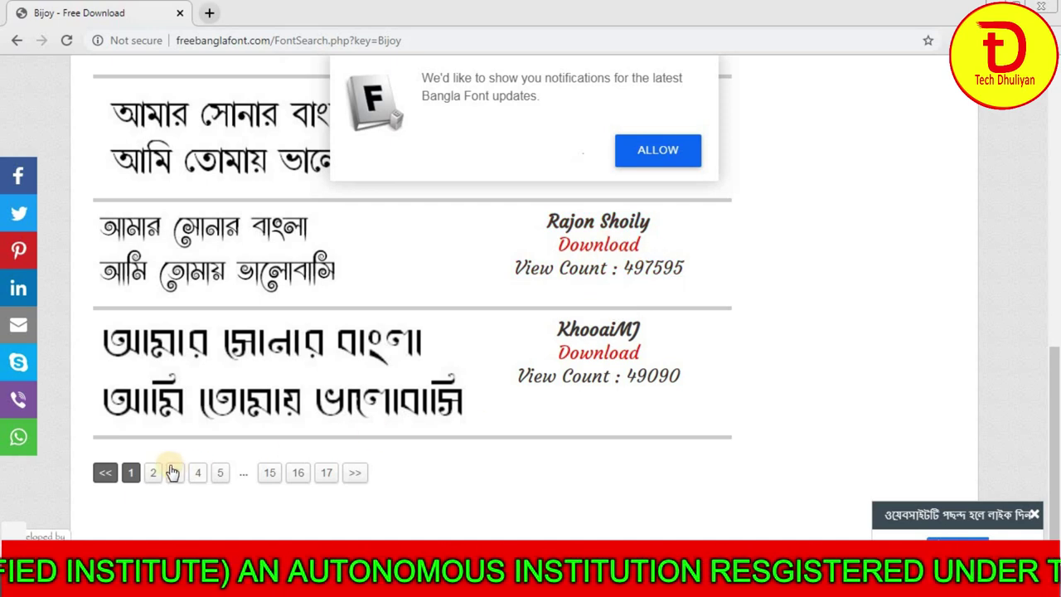
Browse Bijoy font listing pages 17, 16 and 15.
left_click(327, 472)
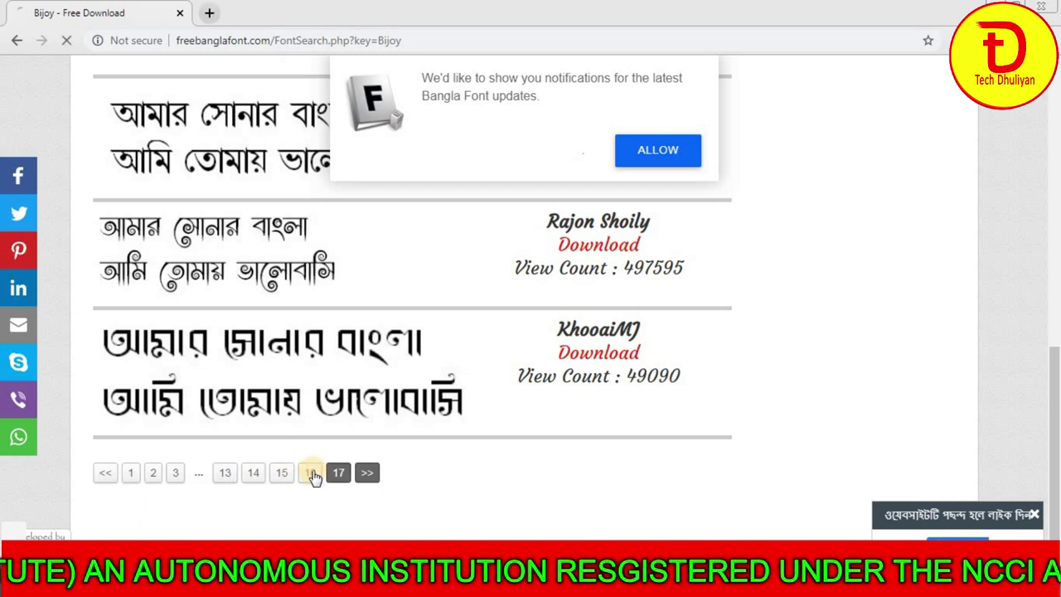
scroll(418, 381, "down", 3)
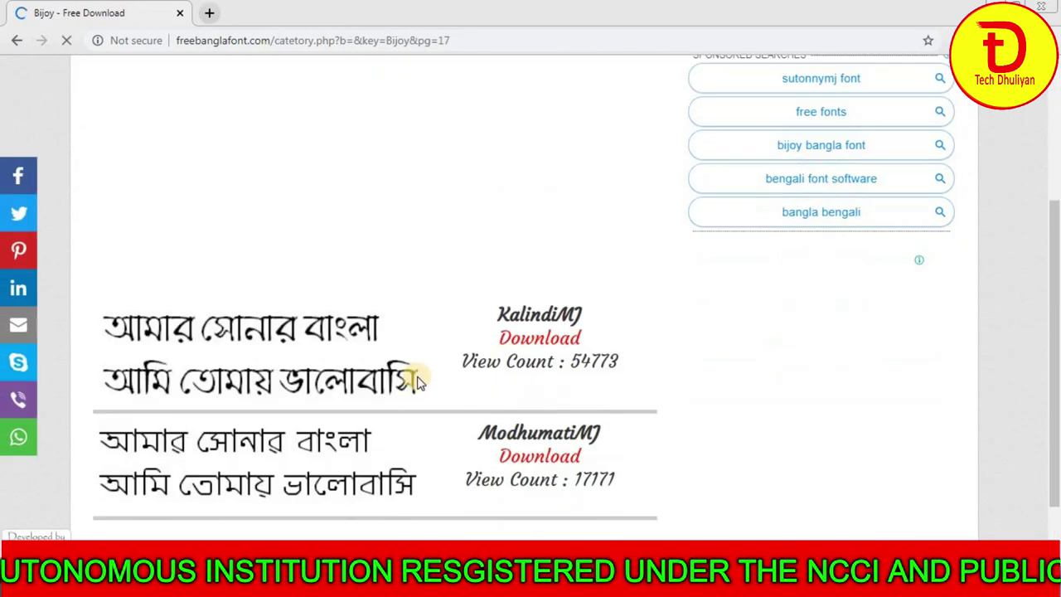
scroll(419, 381, "down", 1)
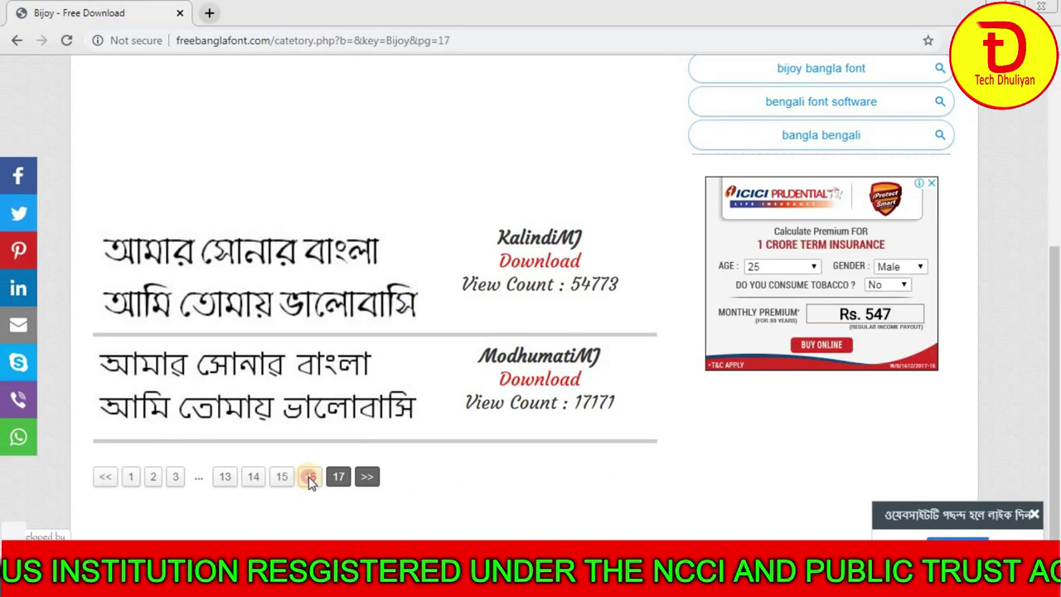
left_click(310, 479)
scroll(390, 364, "down", 5)
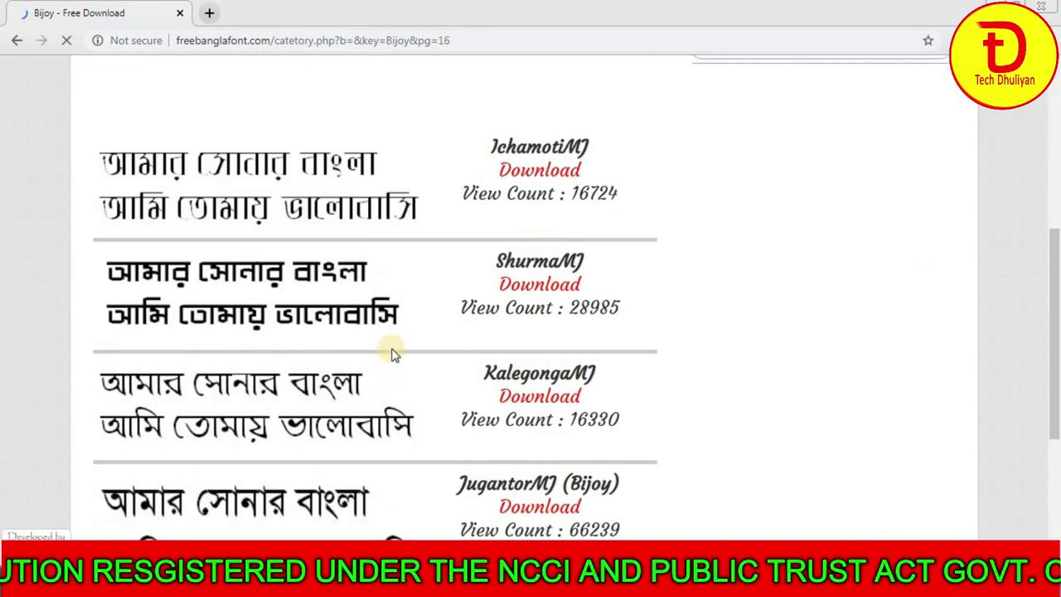
scroll(418, 323, "down", 3)
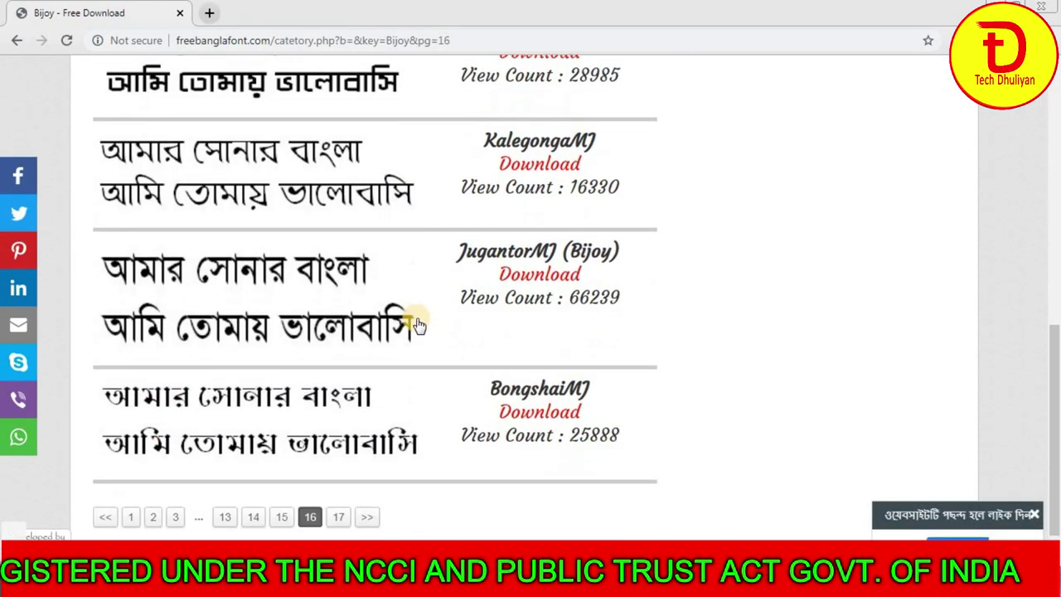
scroll(419, 325, "down", 1)
left_click(282, 476)
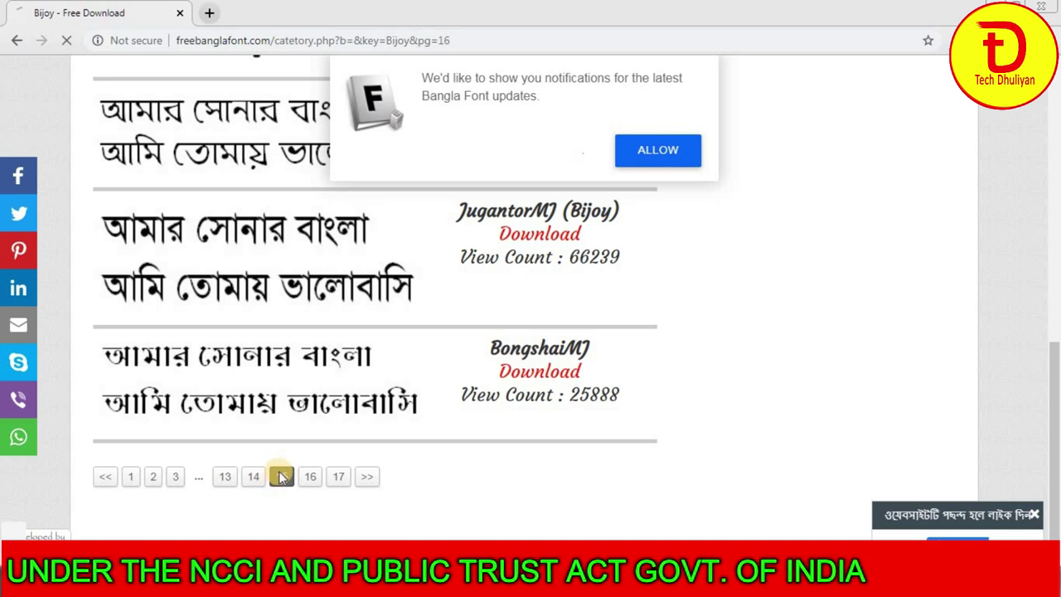
scroll(307, 386, "down", 4)
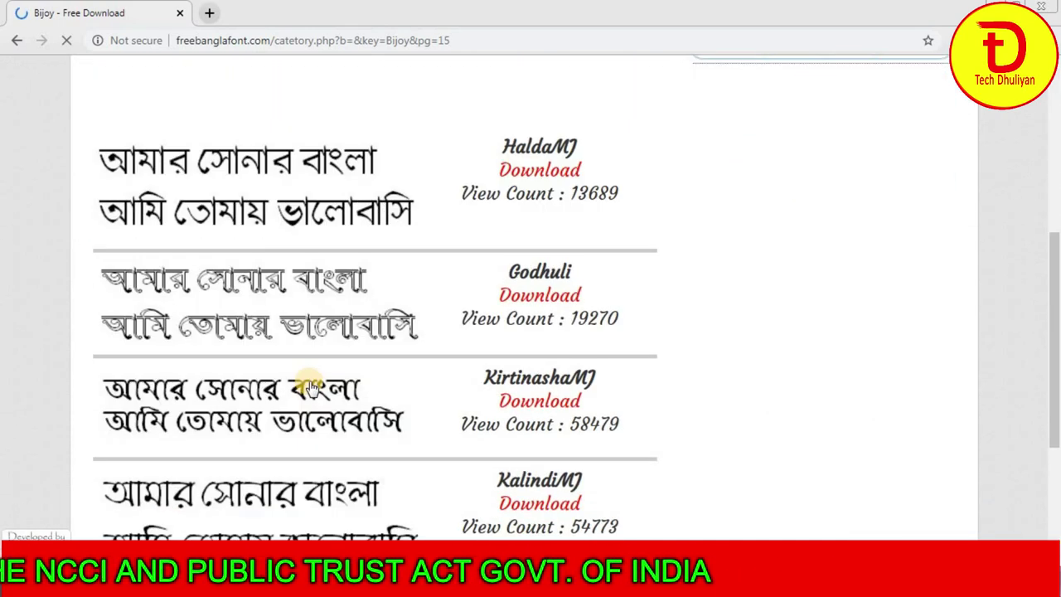
scroll(311, 388, "down", 3)
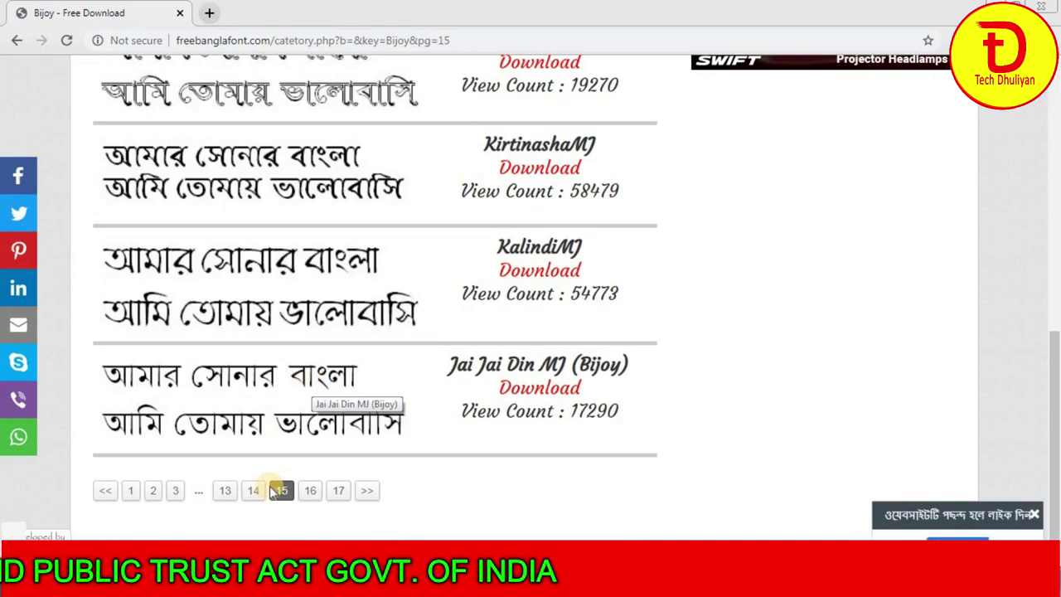
Continue to Bijoy font listing pages 14 and 13.
left_click(254, 491)
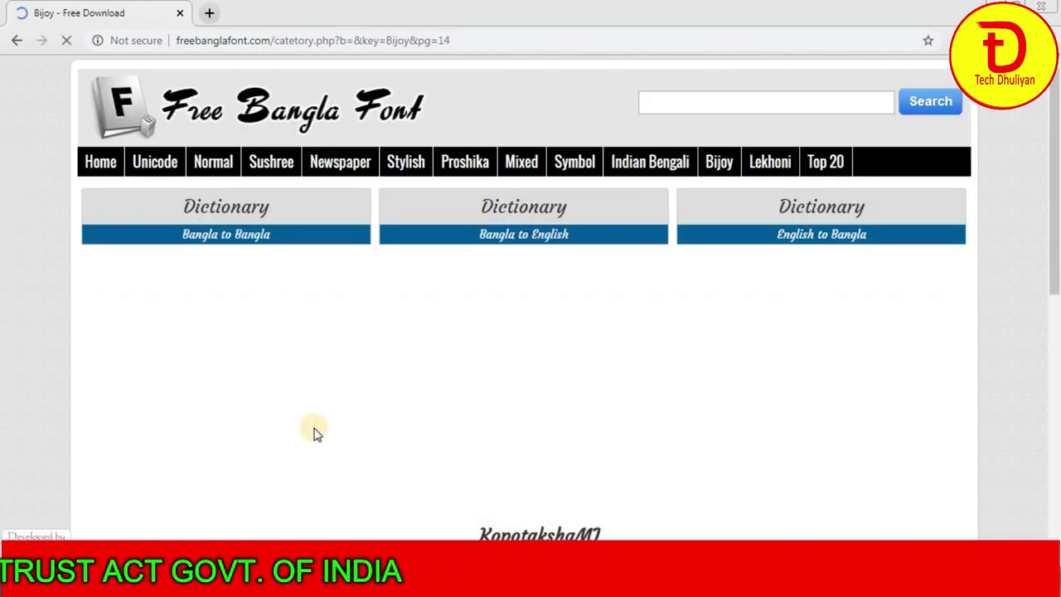
scroll(328, 415, "down", 4)
scroll(336, 402, "down", 1)
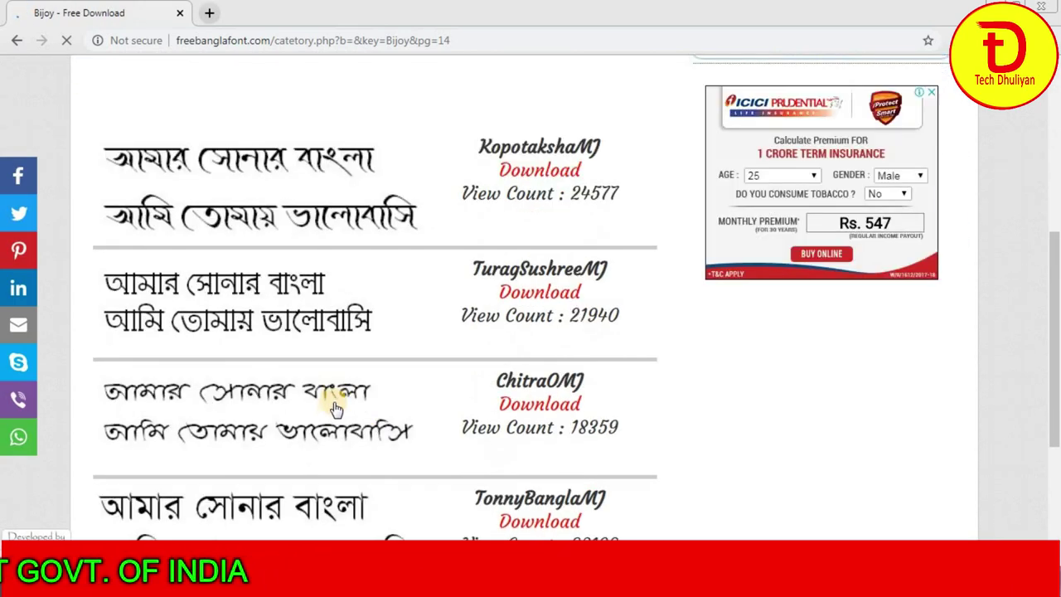
scroll(336, 407, "down", 1)
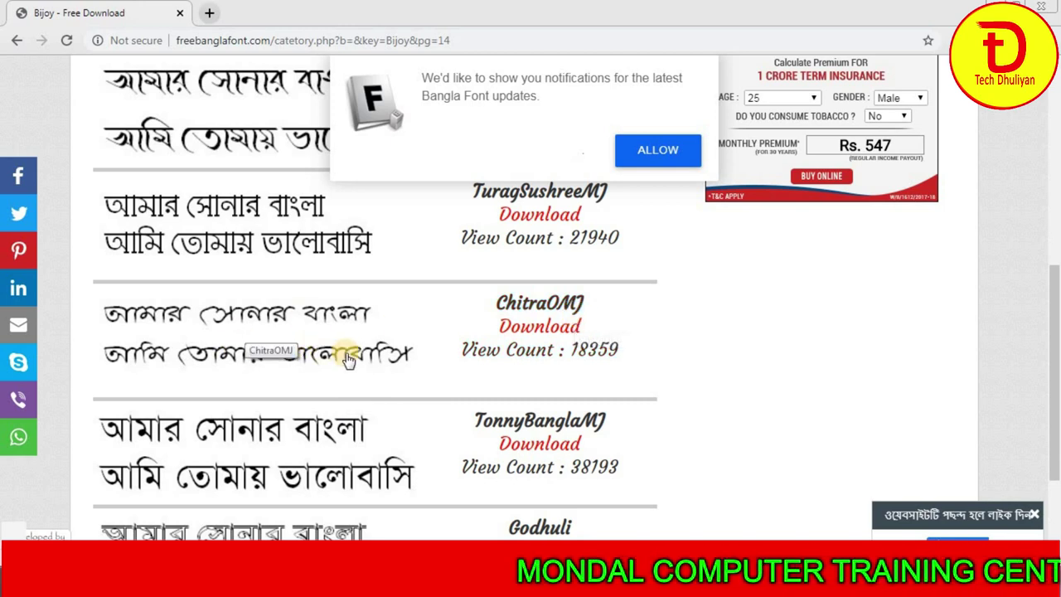
scroll(348, 359, "down", 1)
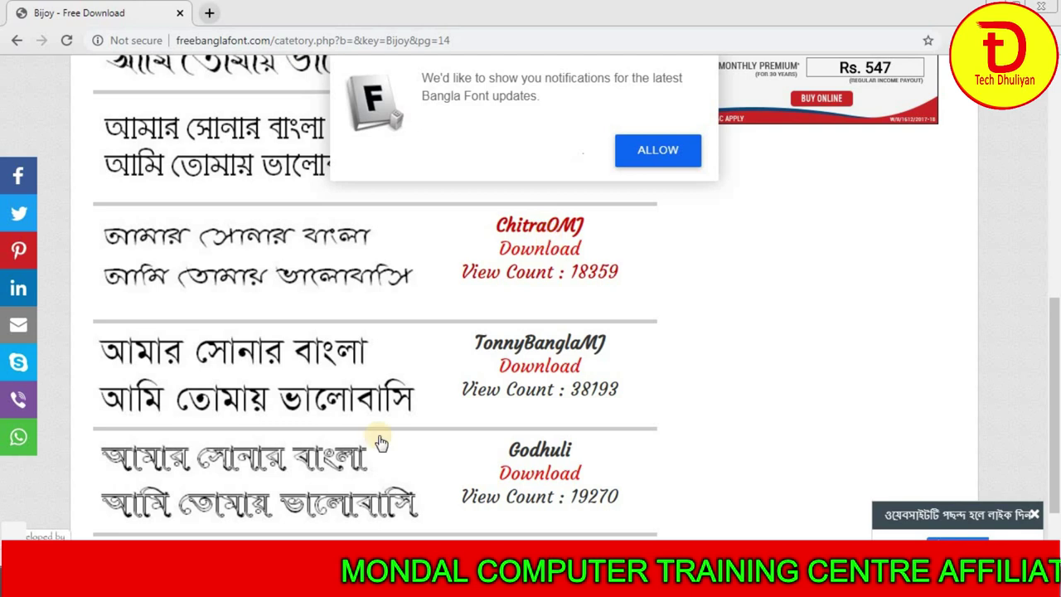
scroll(296, 454, "down", 1)
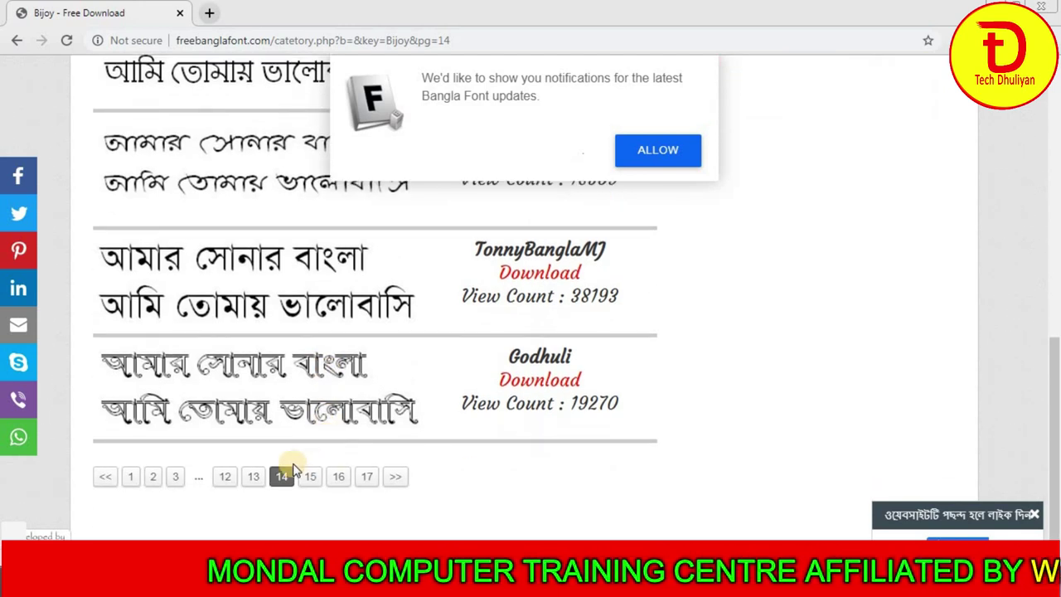
left_click(253, 476)
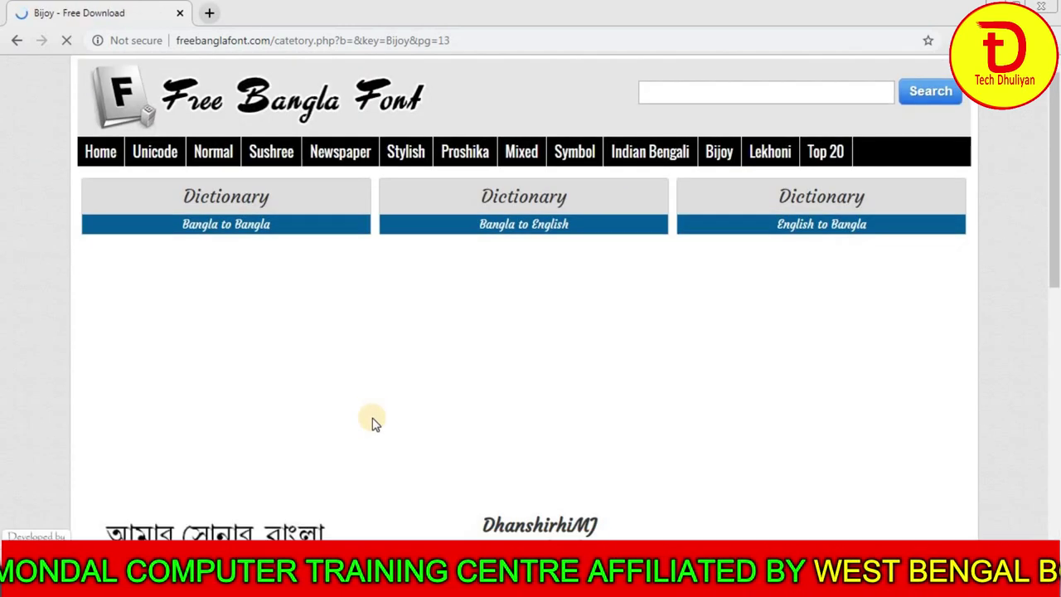
scroll(371, 422, "down", 5)
scroll(452, 362, "down", 3)
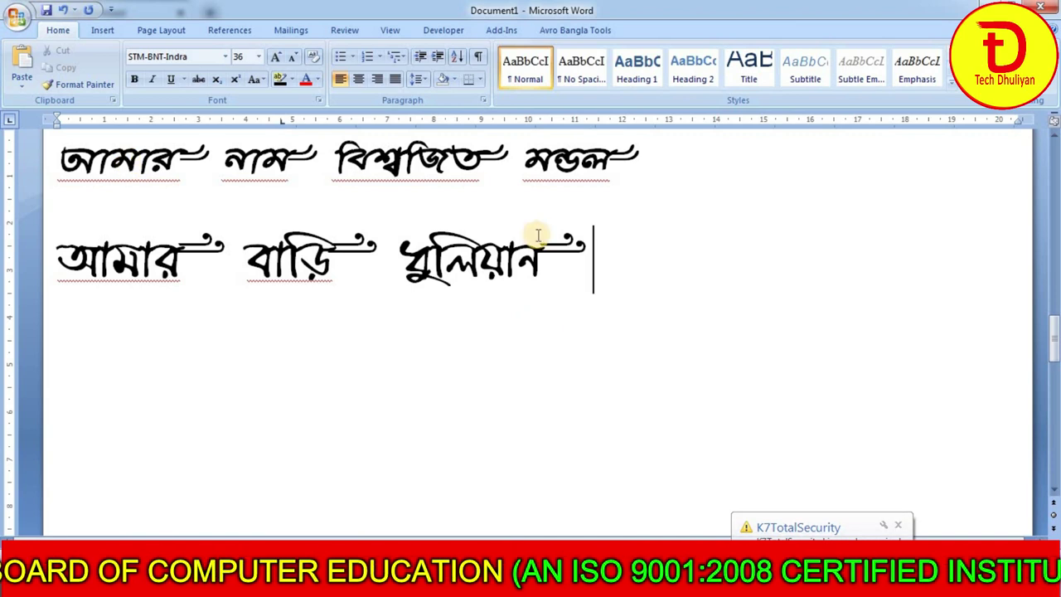
Scroll up through Document1 to view the scanned Bengali wedding invitation card.
scroll(538, 236, "up", 1)
scroll(533, 230, "up", 3)
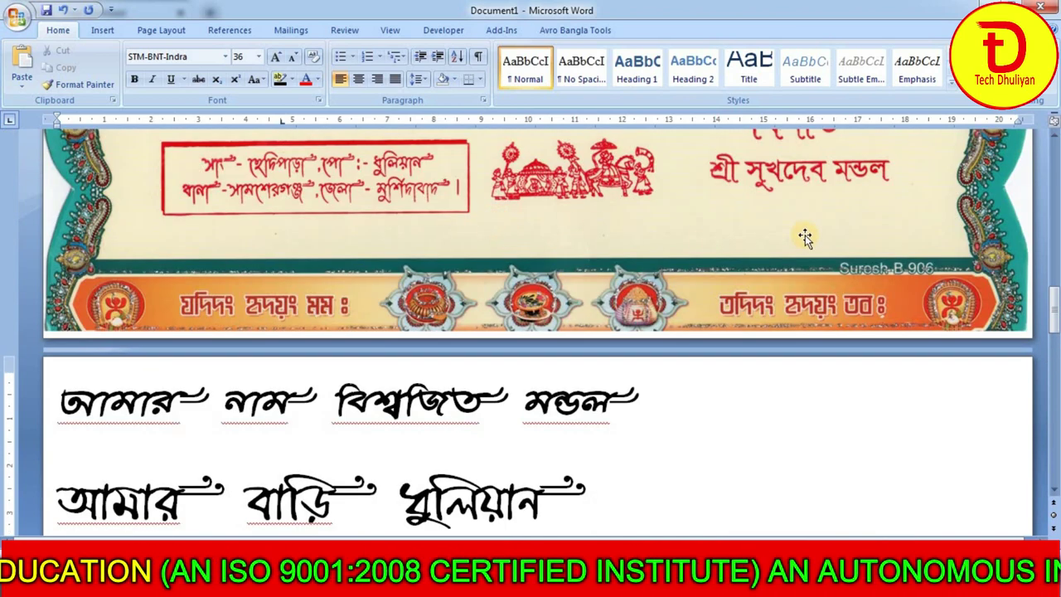
scroll(806, 236, "up", 1)
scroll(806, 236, "up", 2)
scroll(806, 236, "up", 2)
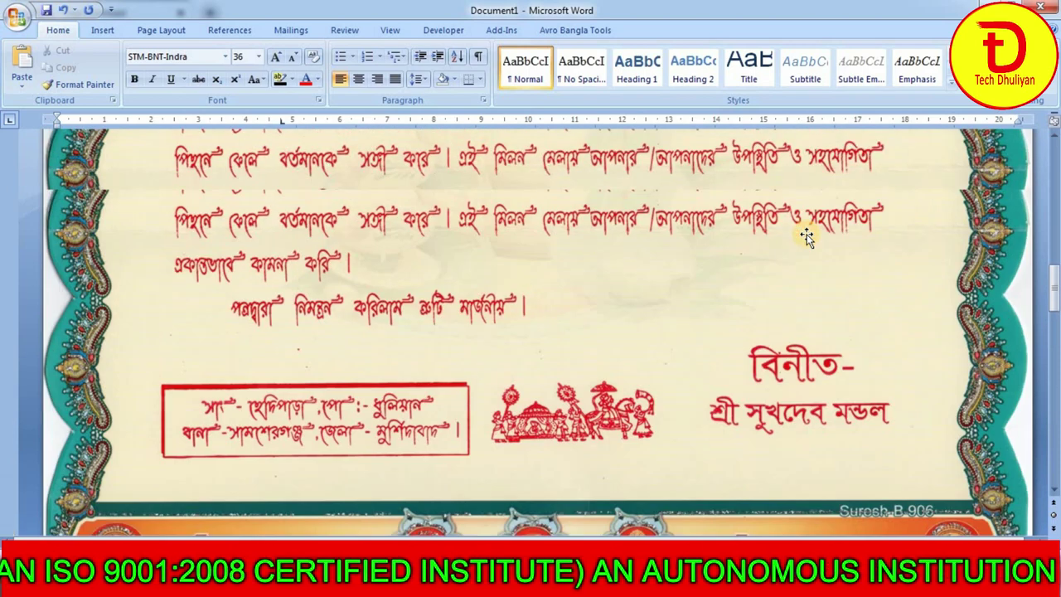
scroll(807, 236, "up", 3)
scroll(806, 236, "up", 1)
scroll(807, 235, "up", 1)
scroll(806, 234, "up", 1)
scroll(806, 234, "up", 1)
scroll(821, 236, "up", 3)
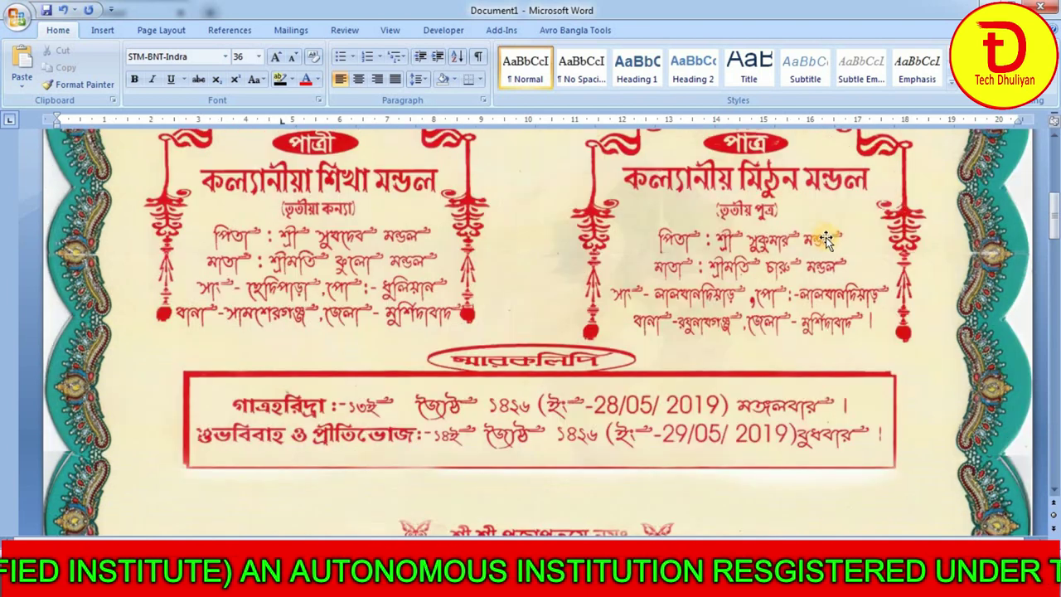